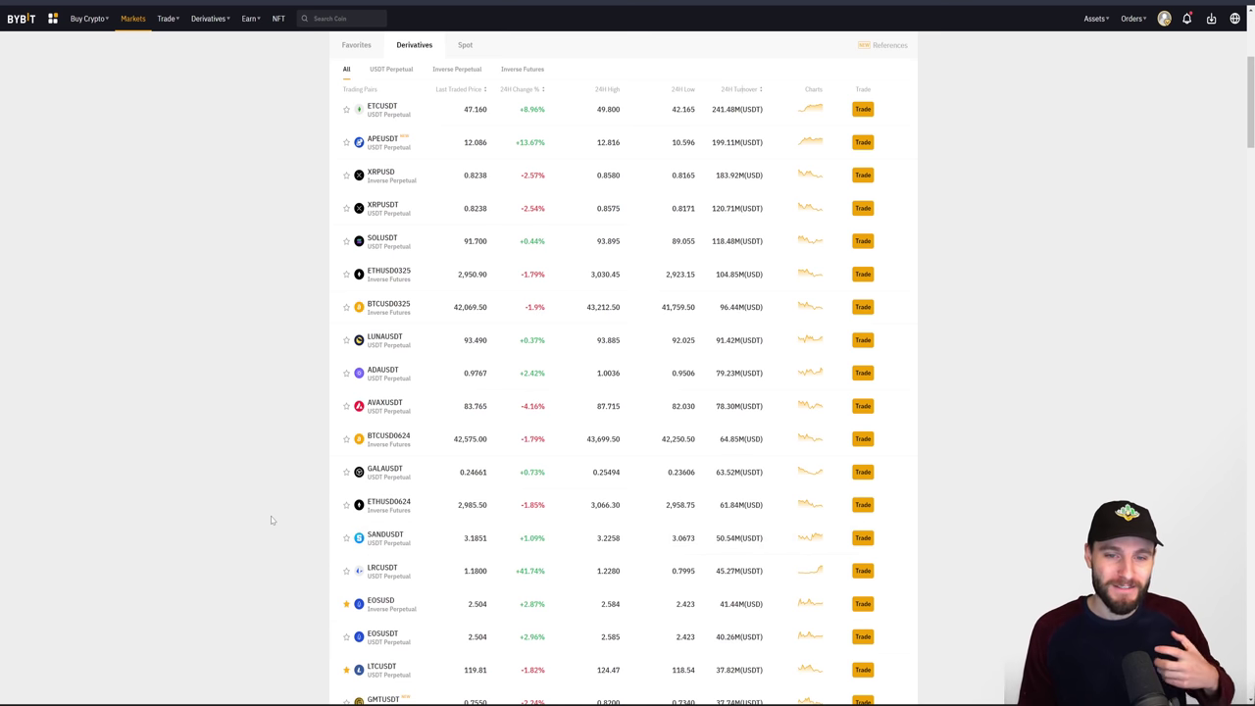
Sort the markets table by 24-hour change, reverse it, then restore turnover order.
click(524, 91)
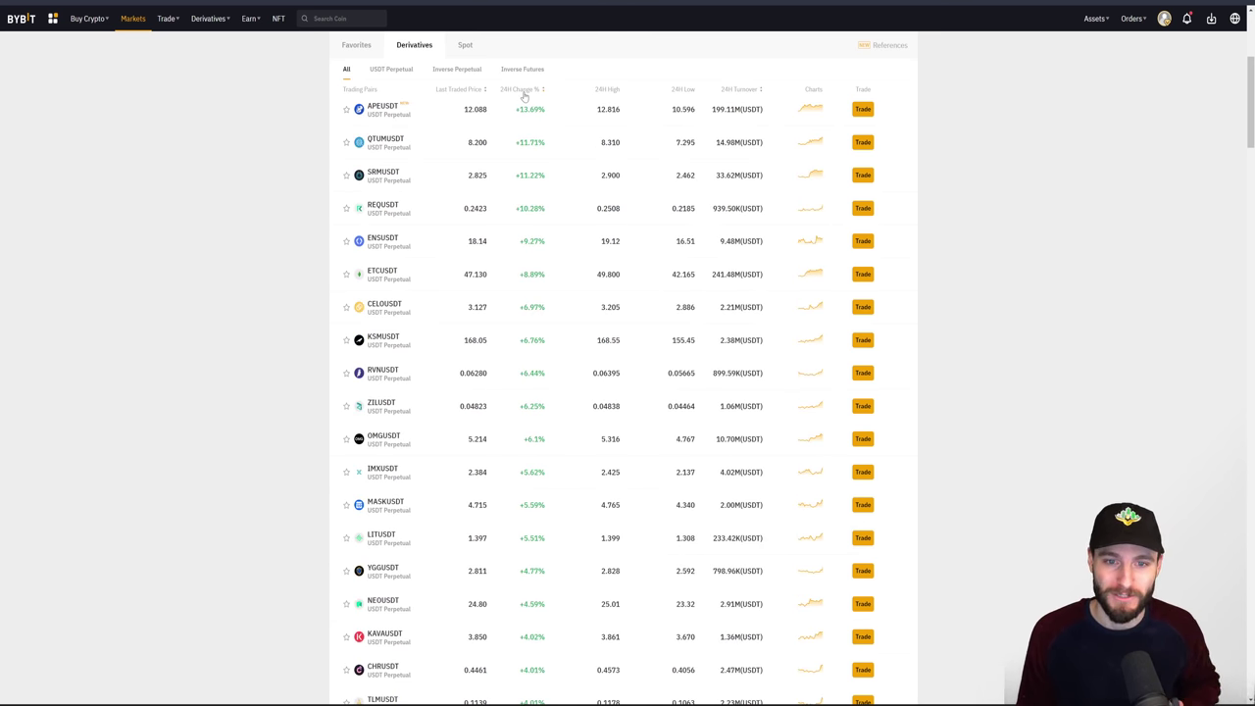
click(522, 91)
click(522, 91)
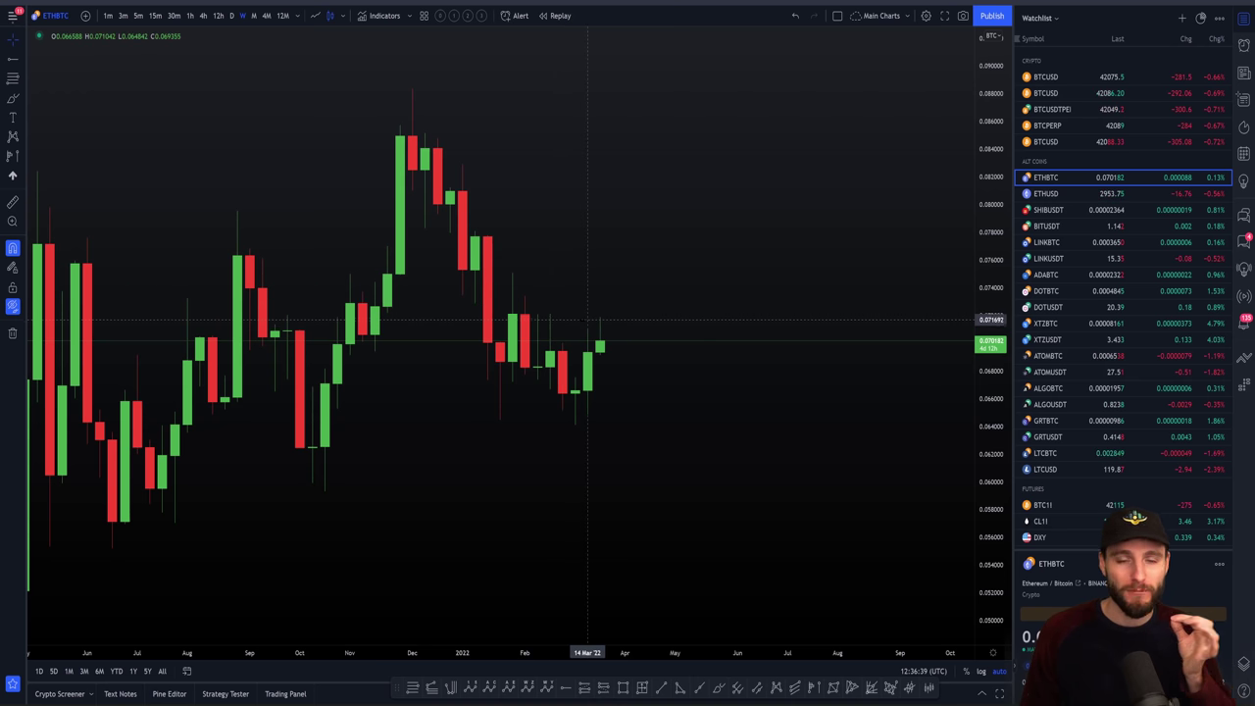
Reveal the hidden drawings on the ETHBTC weekly chart and fine-tune the zoom.
click(13, 304)
scroll(744, 403, down, 2)
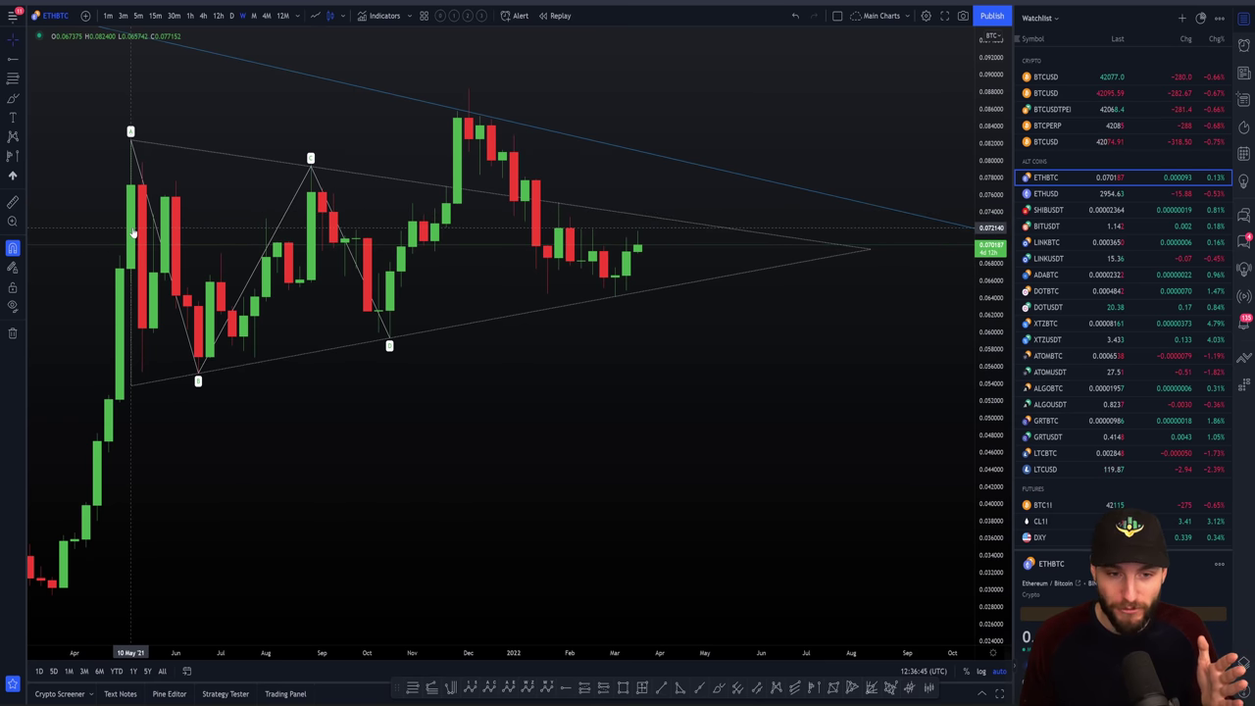
scroll(526, 257, up, 2)
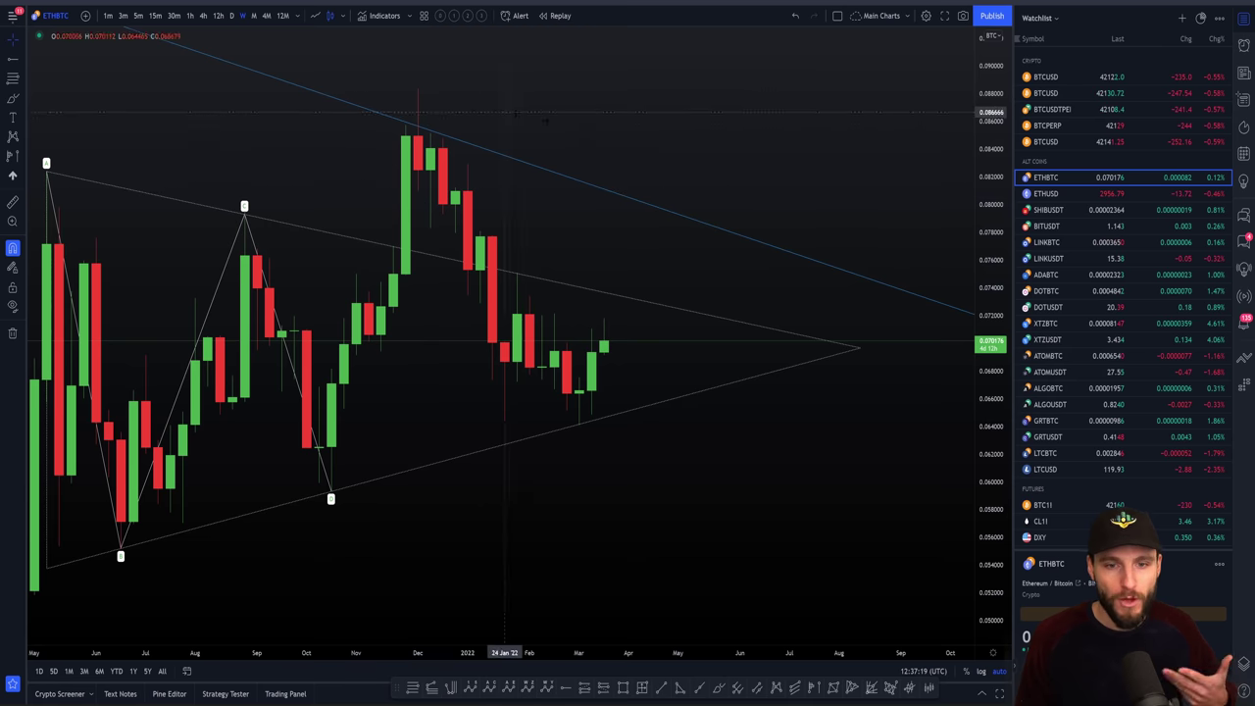
Zoom out and pan back through earlier years to show the 2017 downtrend above the triangle.
scroll(441, 172, down, 5)
scroll(443, 167, down, 2)
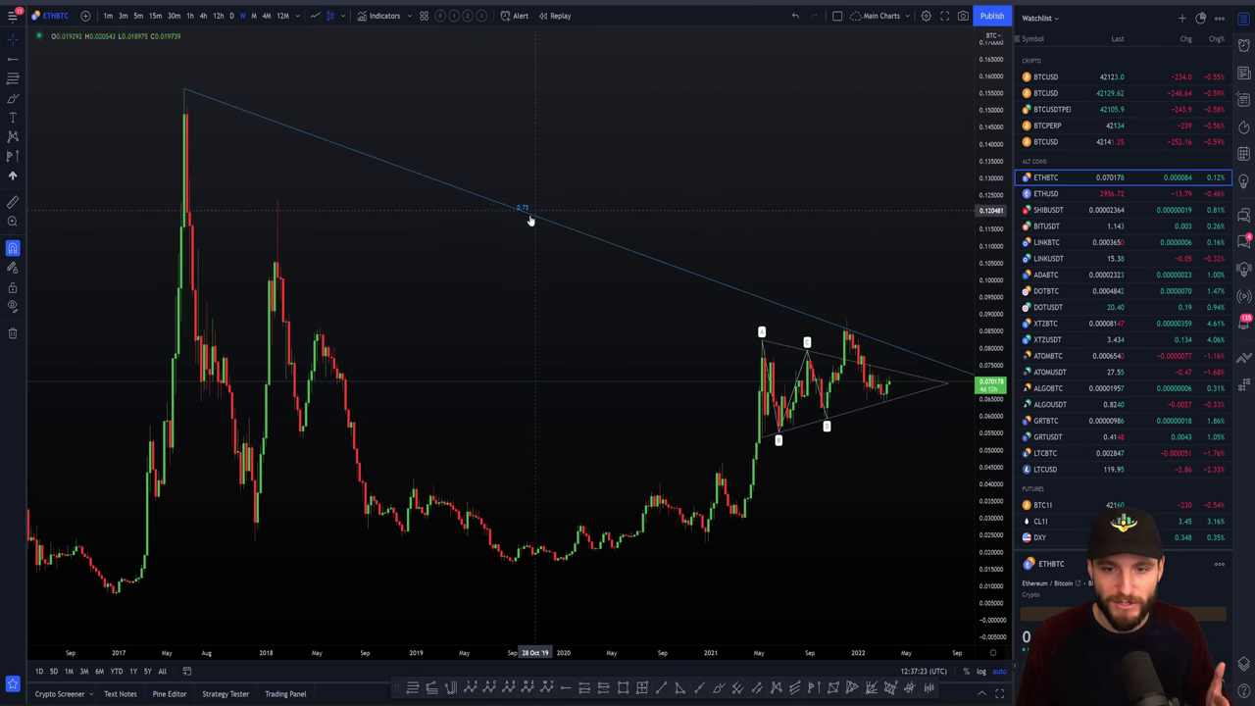
scroll(532, 199, up, 3)
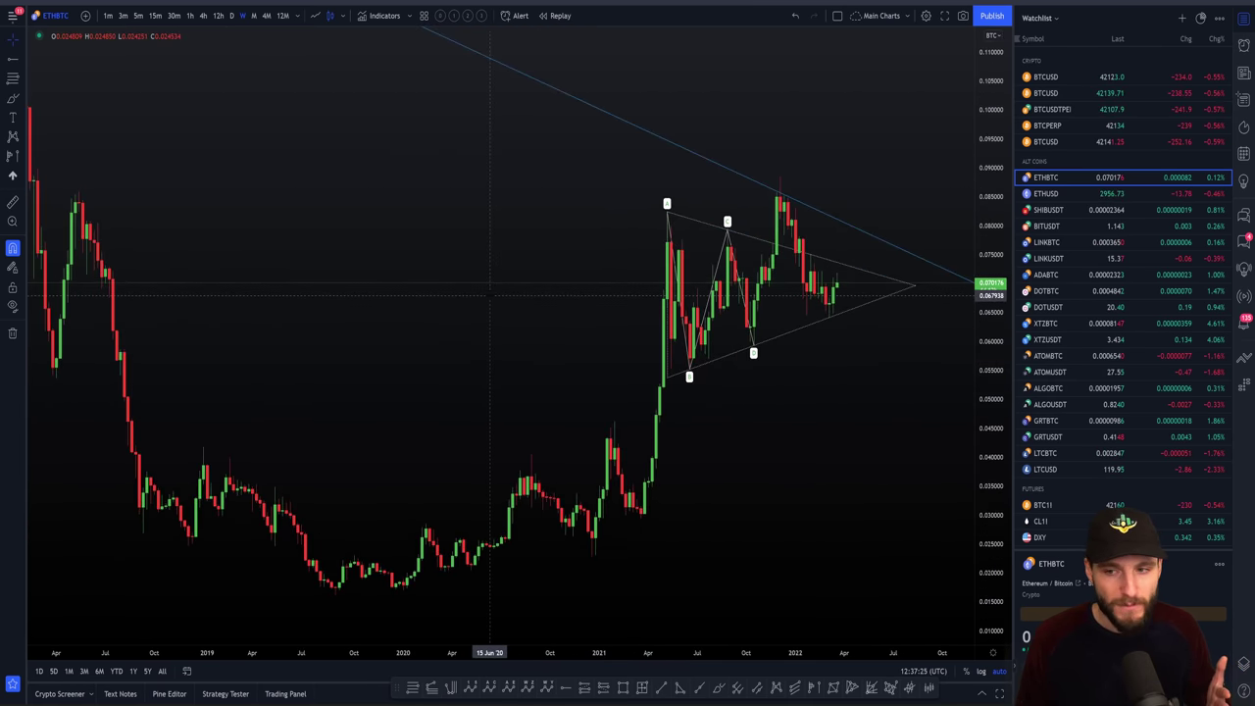
drag(722, 186, 632, 147)
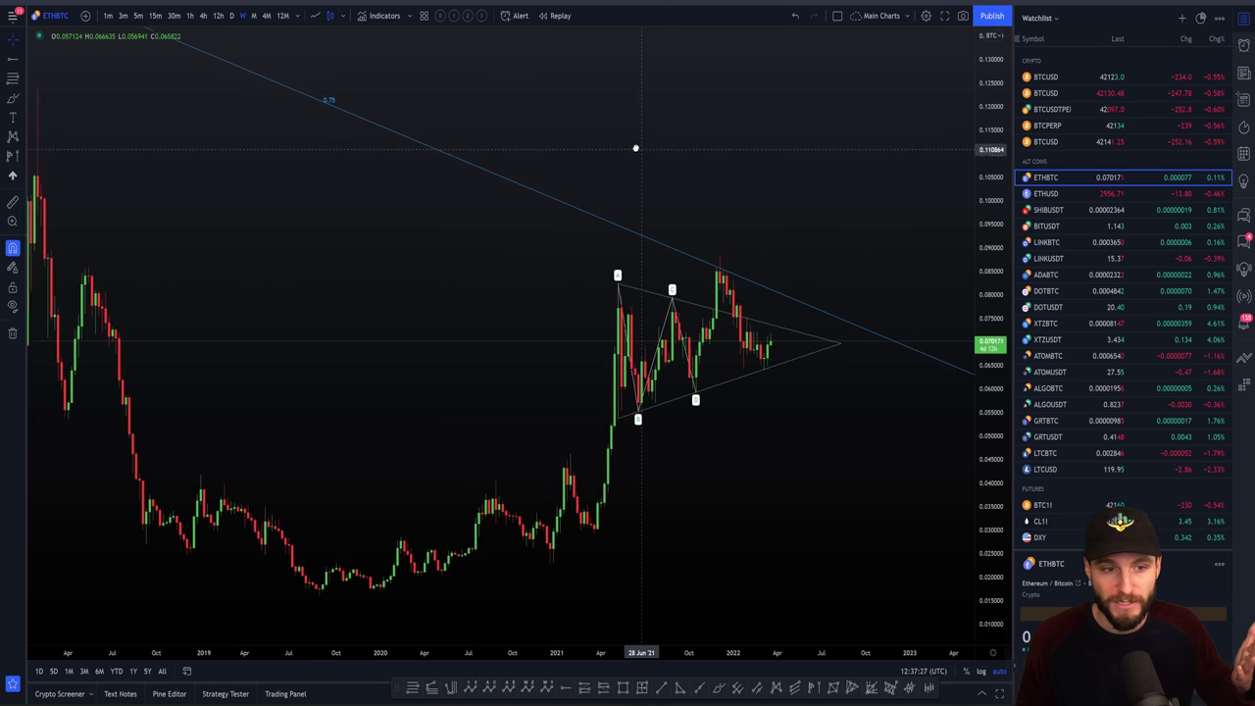
scroll(661, 183, down, 3)
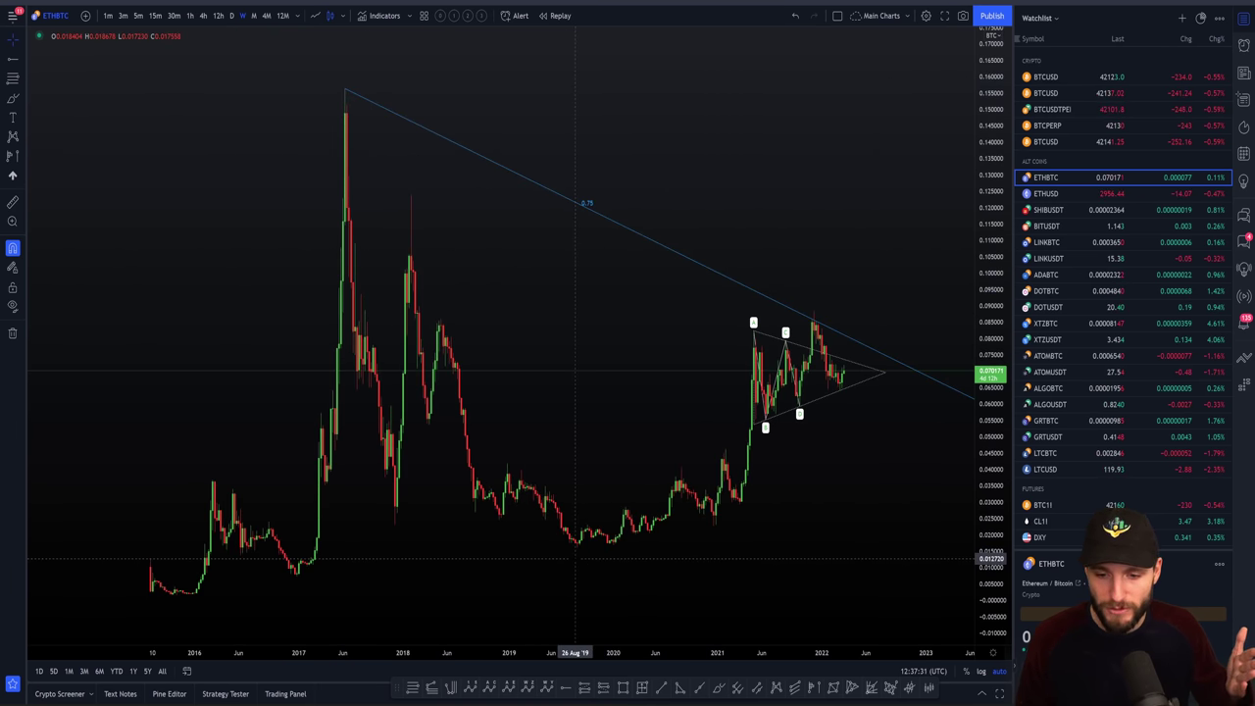
scroll(431, 382, up, 5)
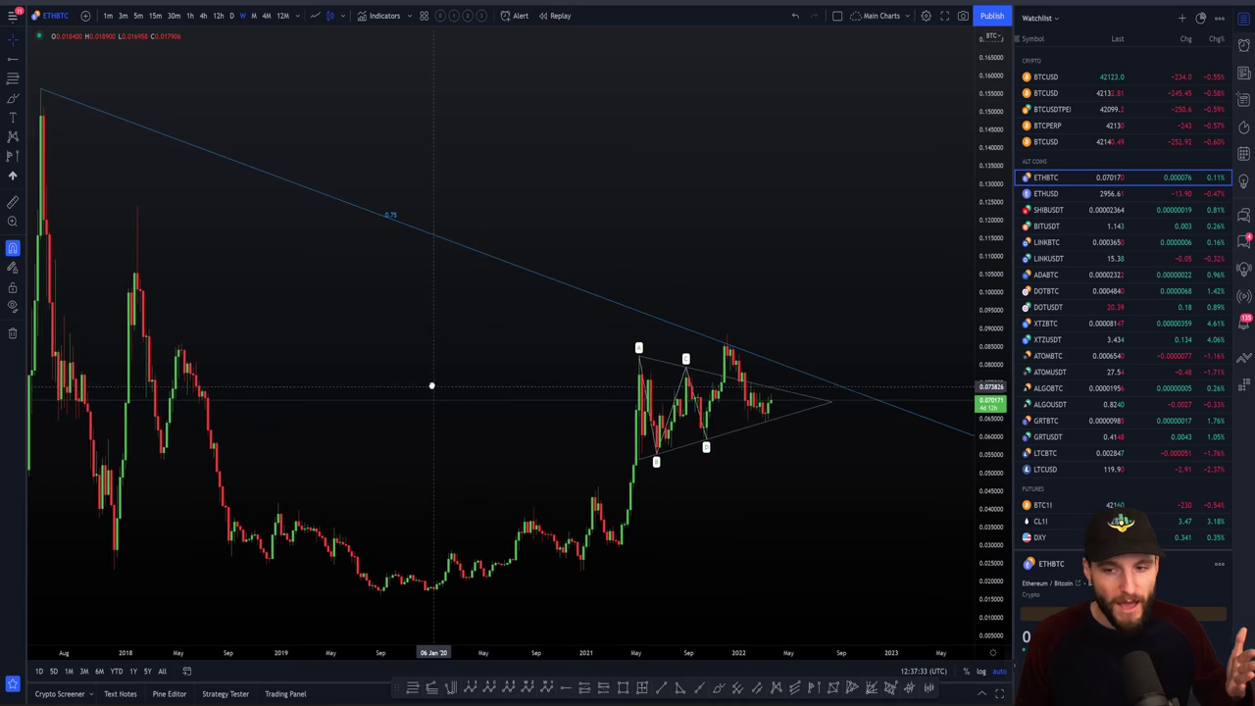
drag(433, 379, 479, 380)
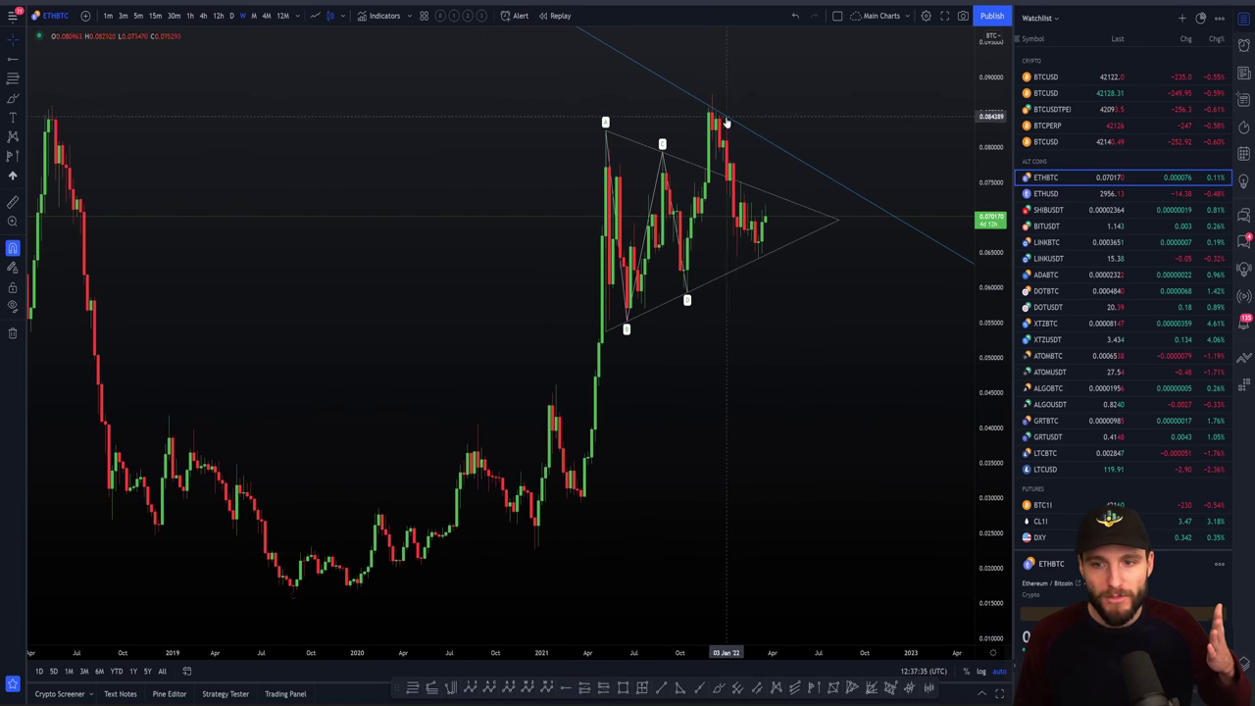
Unhide the HTF Levels group in the Object Tree and scroll the chart to frame the levels.
click(1243, 662)
click(1209, 212)
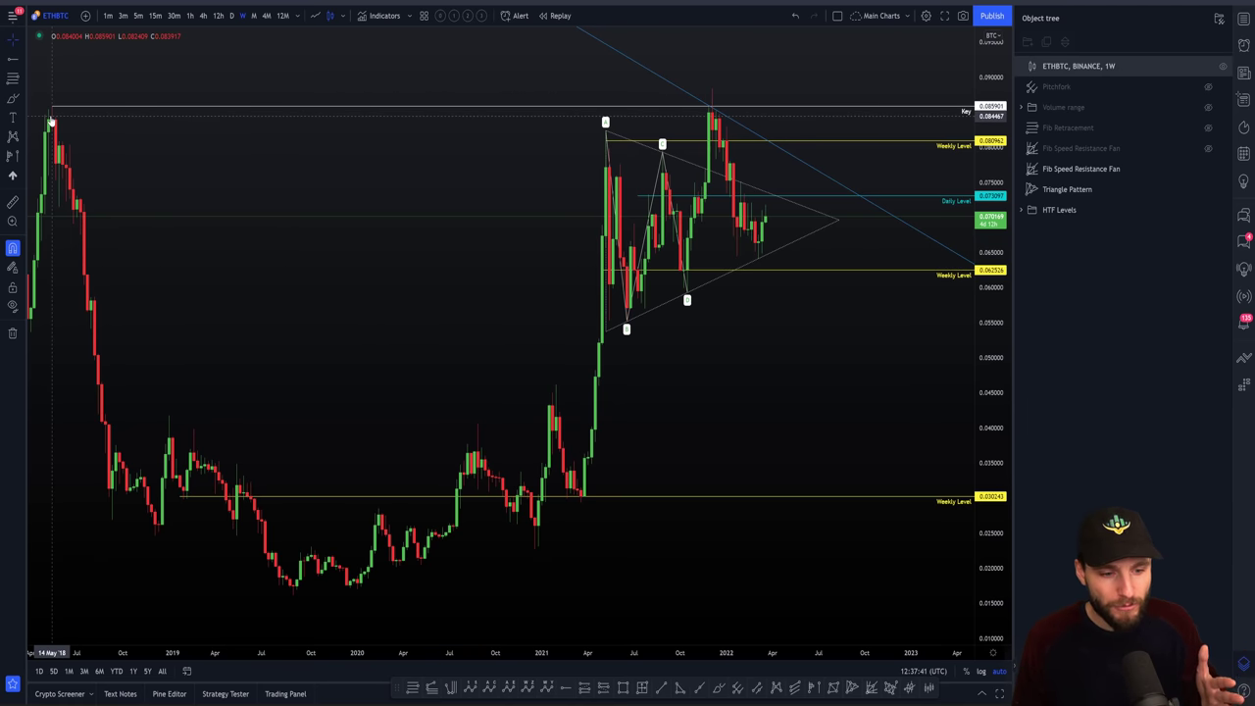
scroll(216, 209, left, 2)
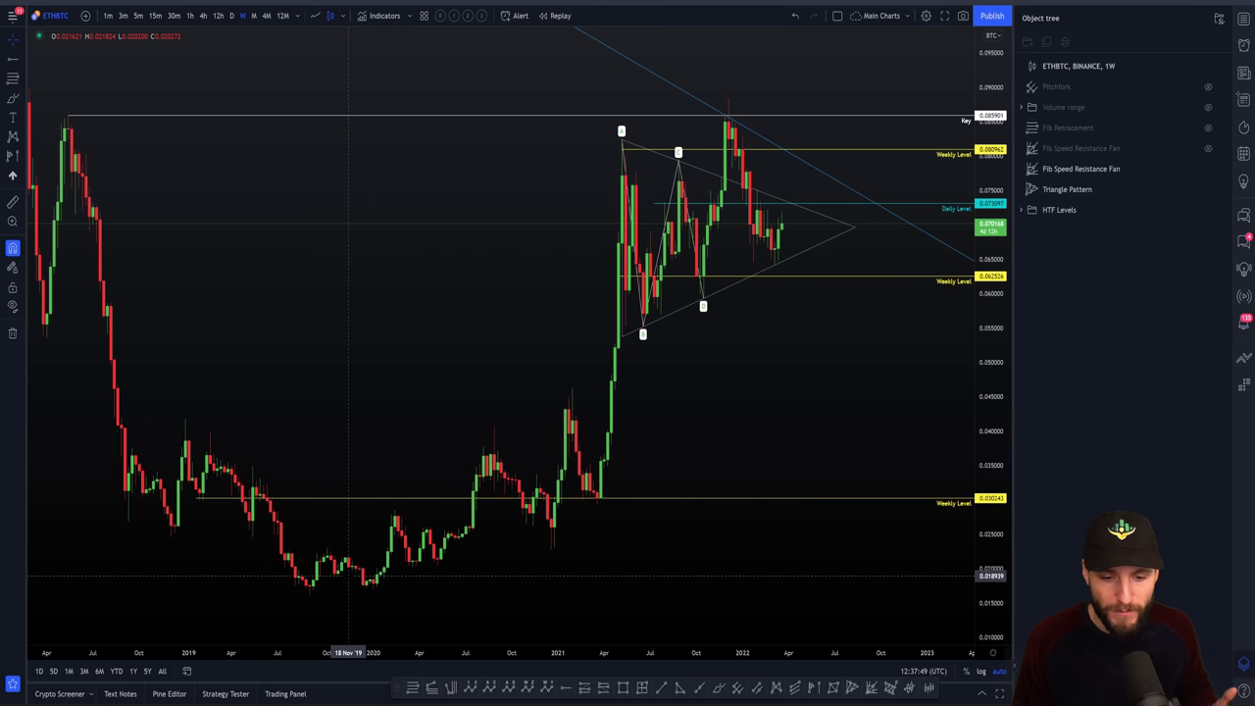
scroll(393, 316, right, 2)
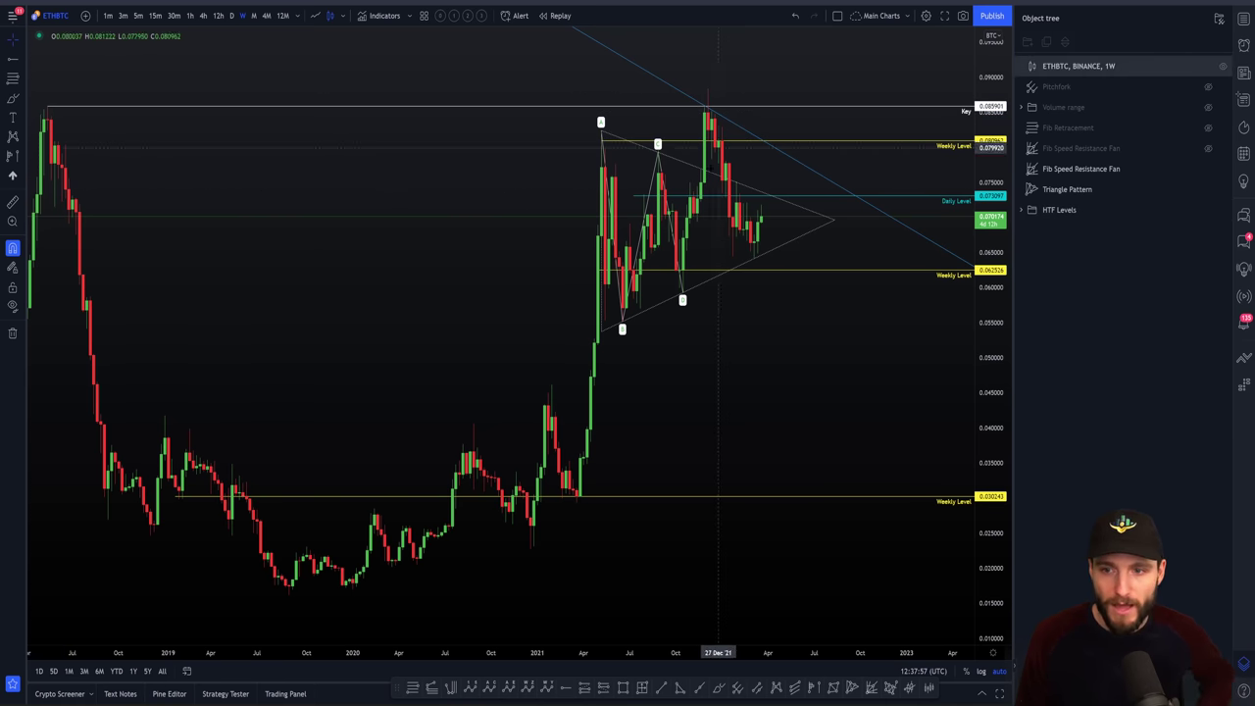
scroll(737, 248, up, 5)
scroll(740, 248, up, 2)
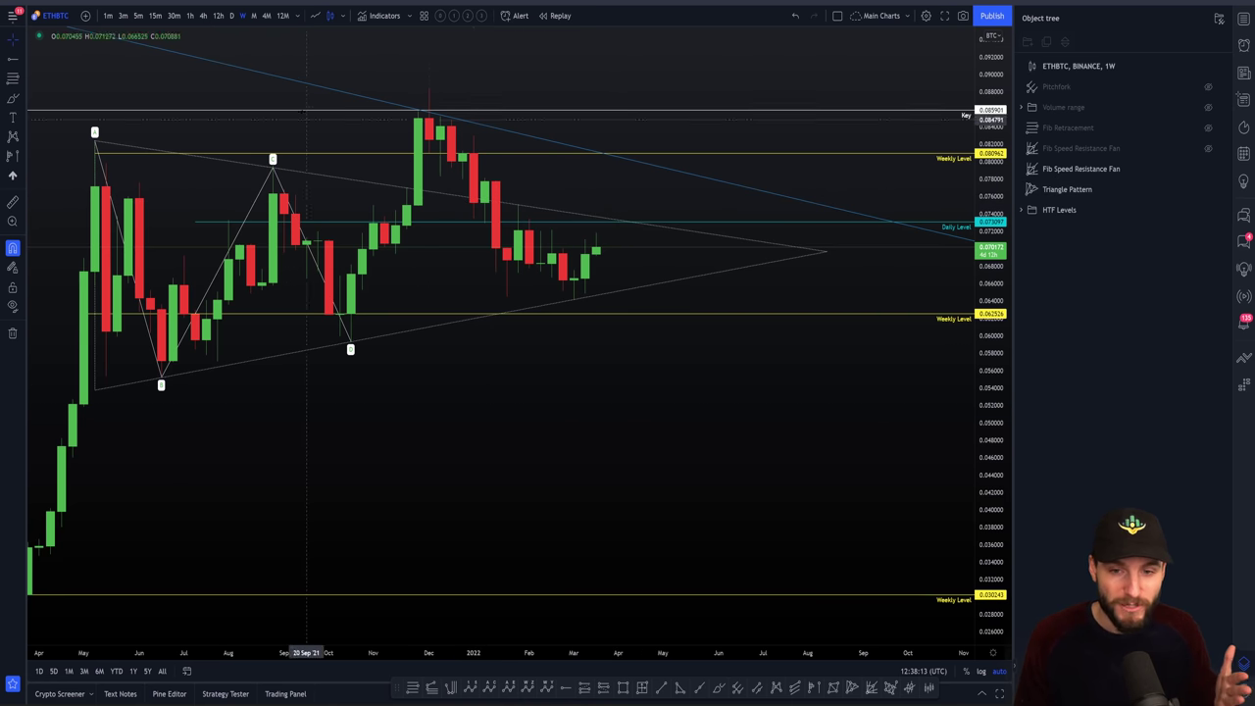
Switch ETHBTC to the 4-hour timeframe, zoom out, and briefly check Discord before returning.
click(202, 16)
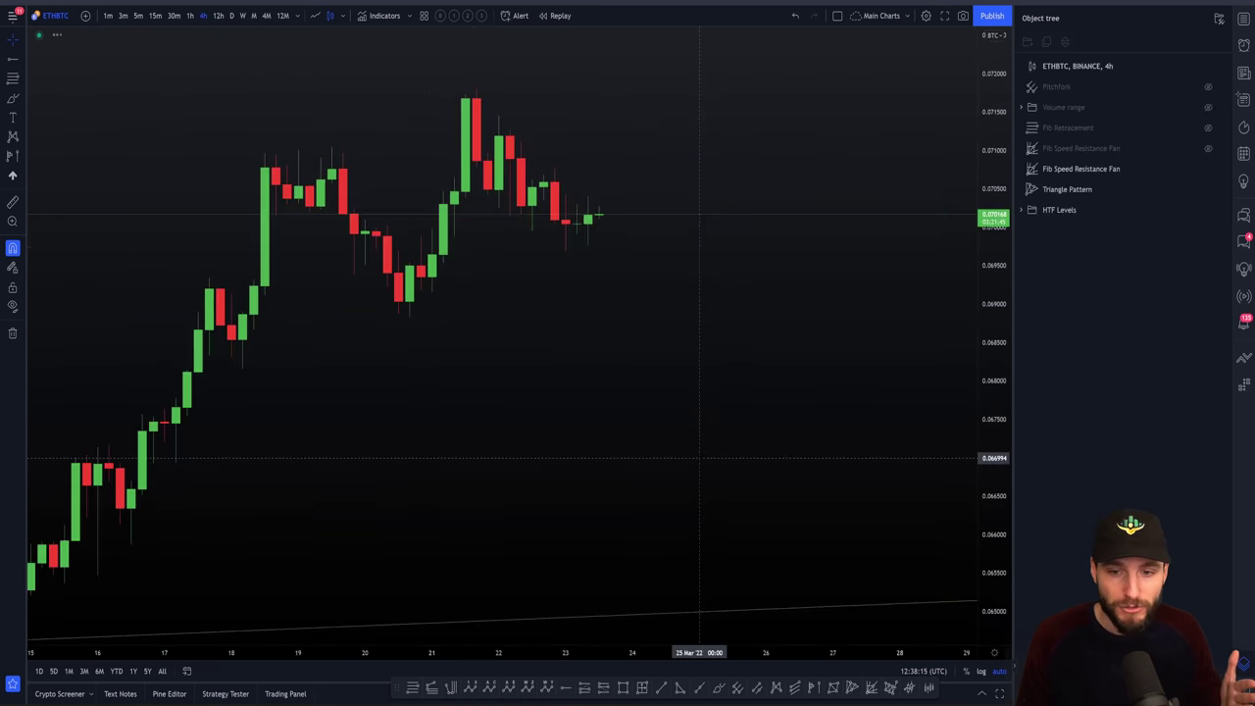
scroll(745, 438, down, 3)
scroll(763, 438, down, 5)
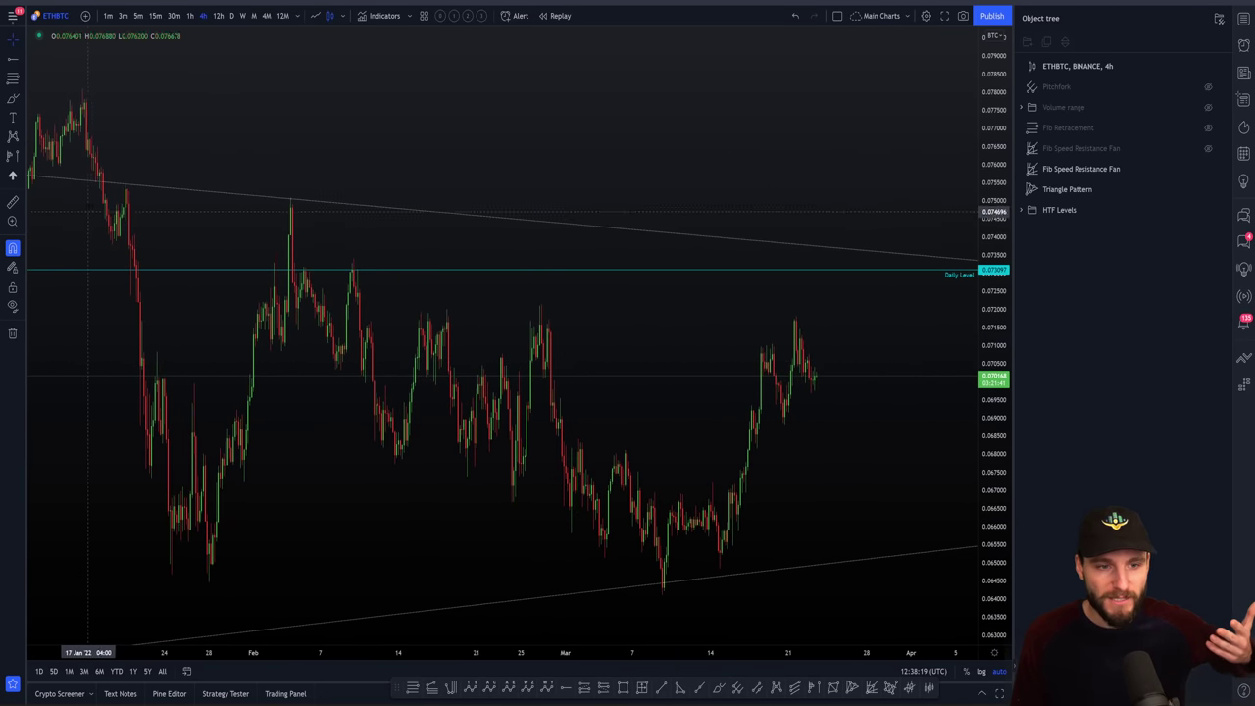
scroll(60, 74, up, 1)
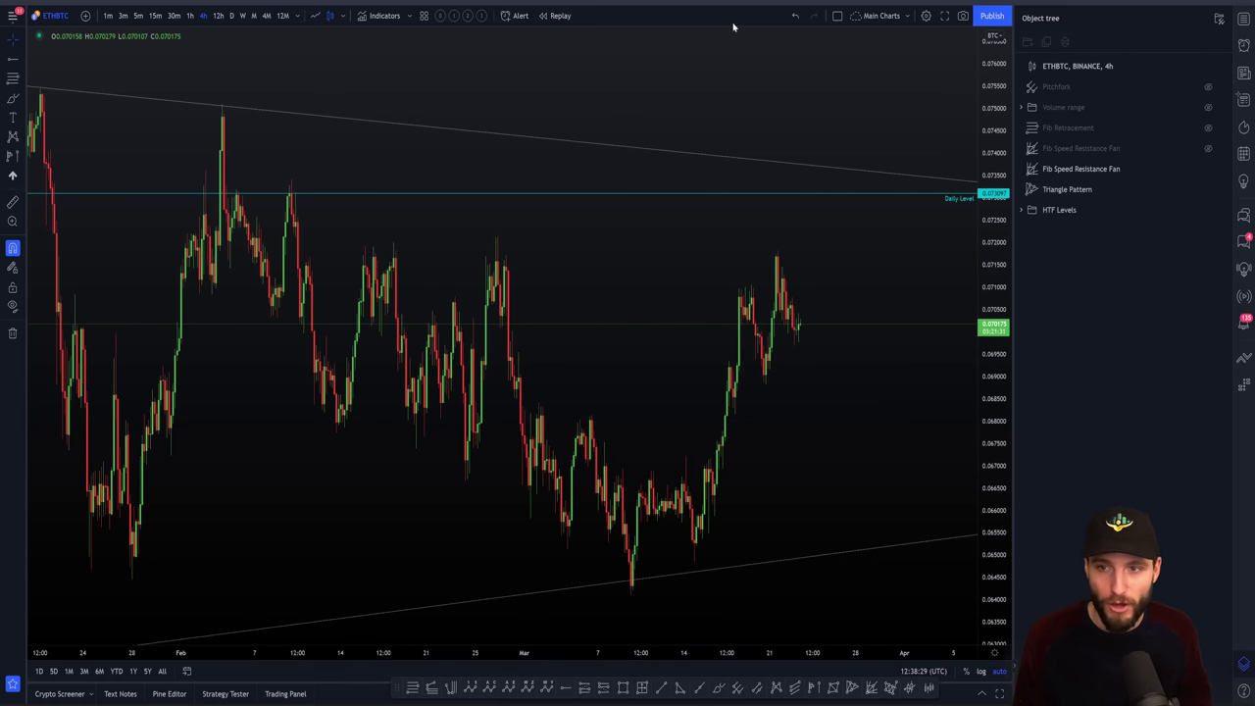
key(alt+Tab)
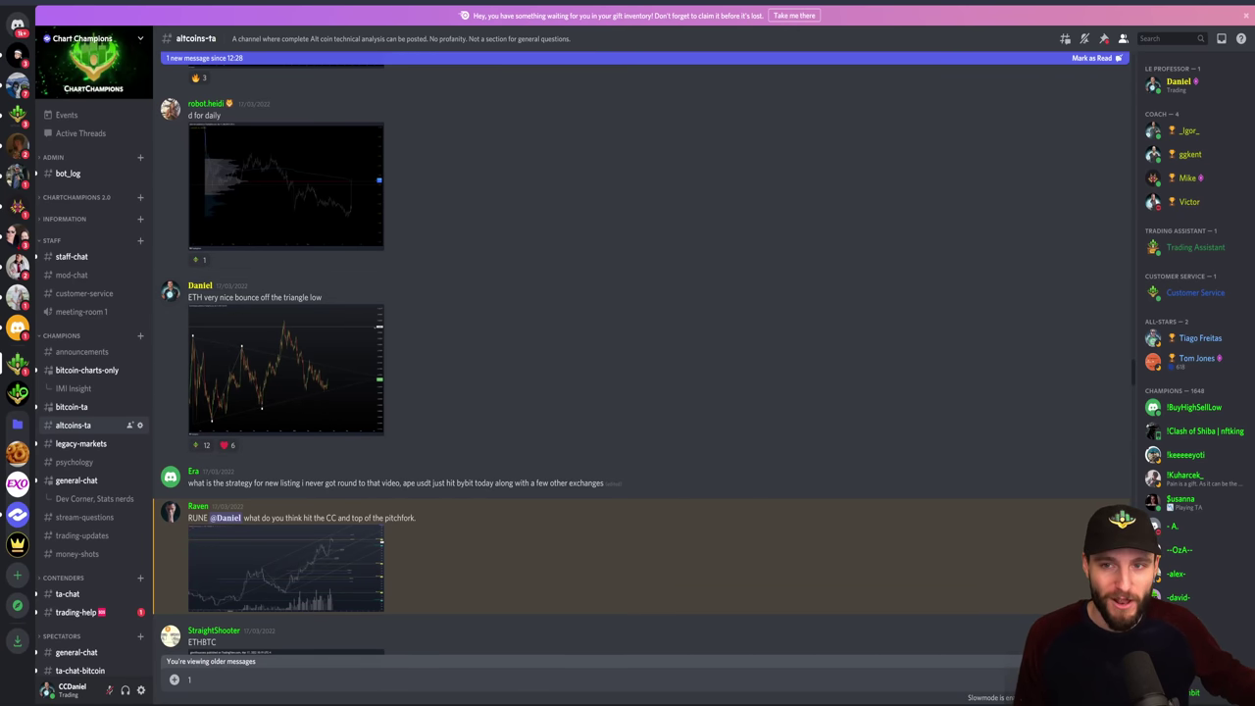
key(alt+Tab)
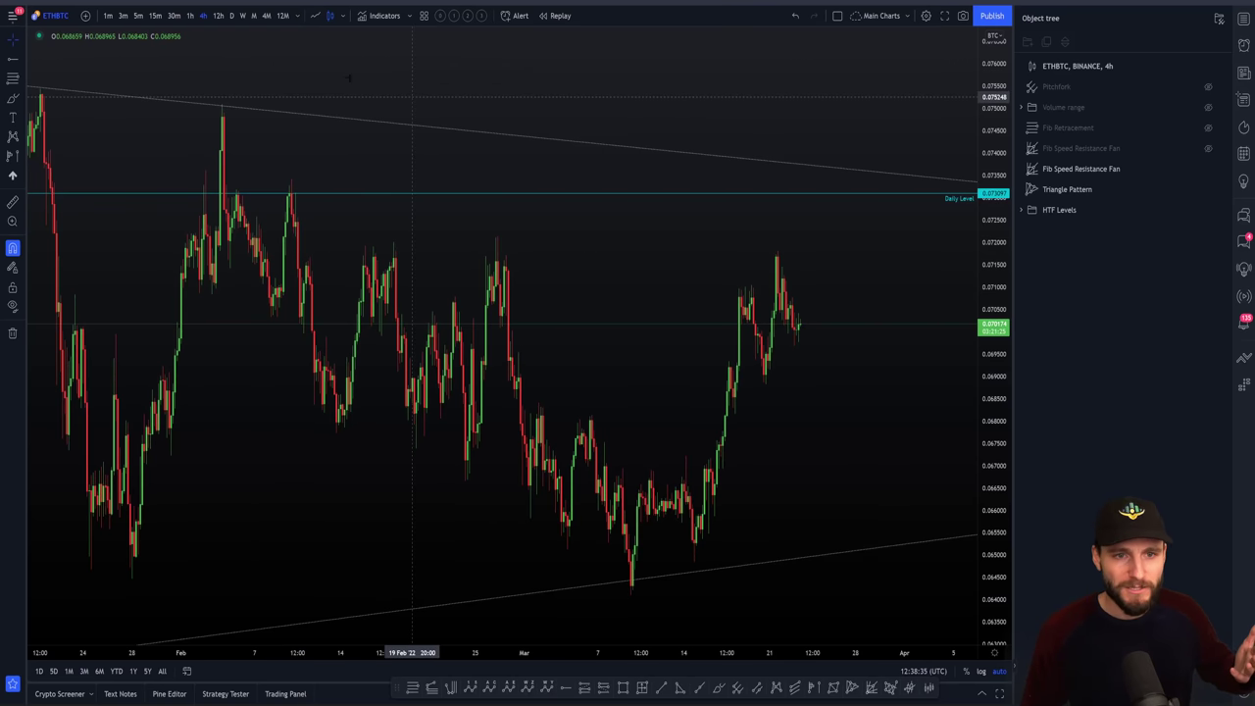
Switch to the daily timeframe and hide the HTF Levels and the long blue downtrend fan.
click(232, 13)
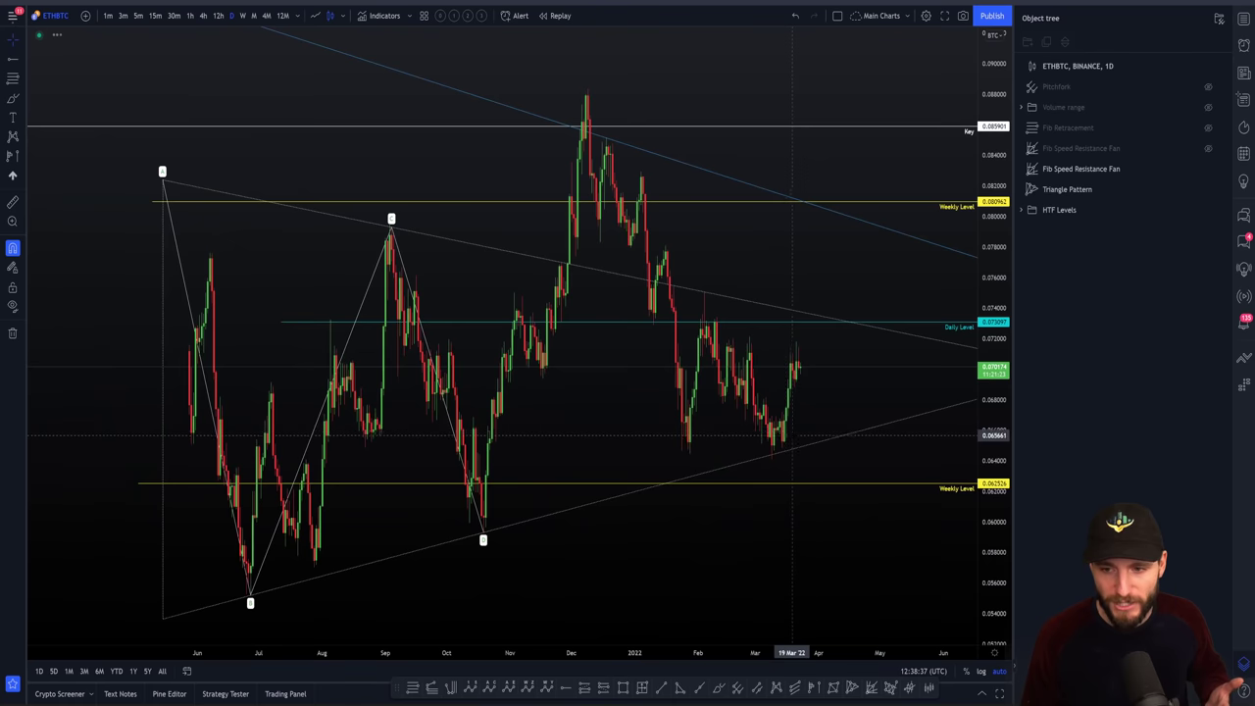
drag(733, 517, 723, 517)
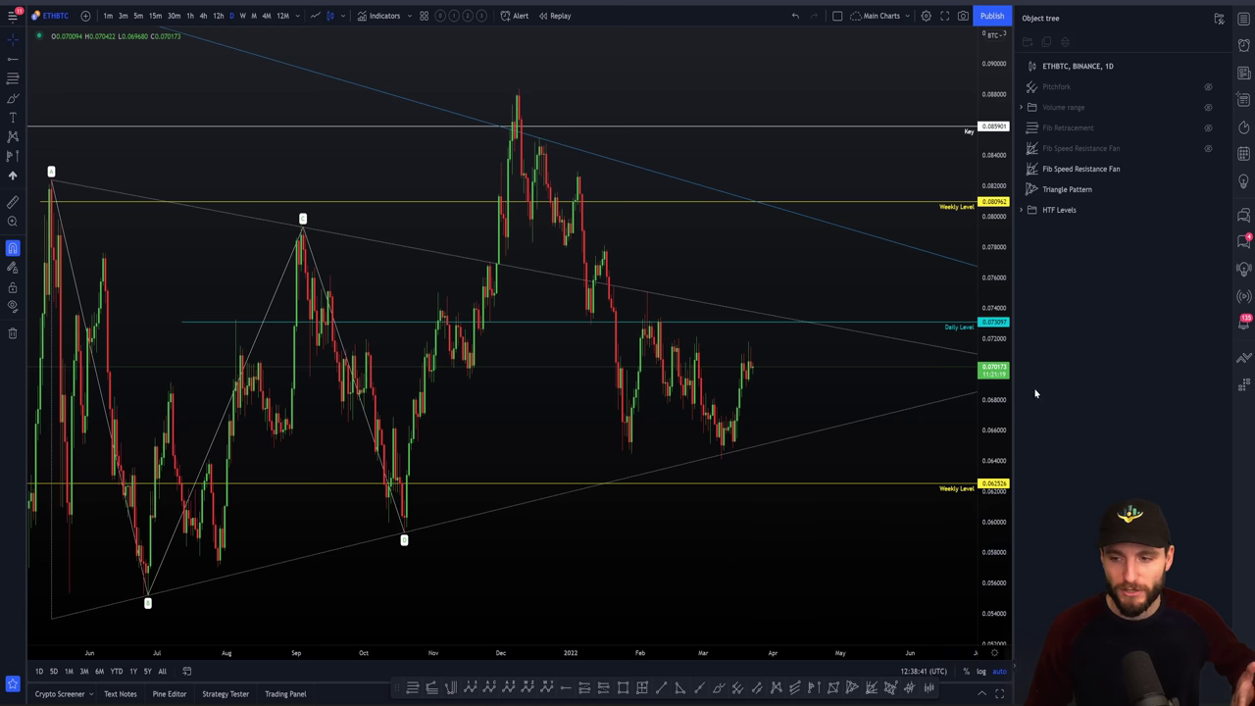
click(1206, 210)
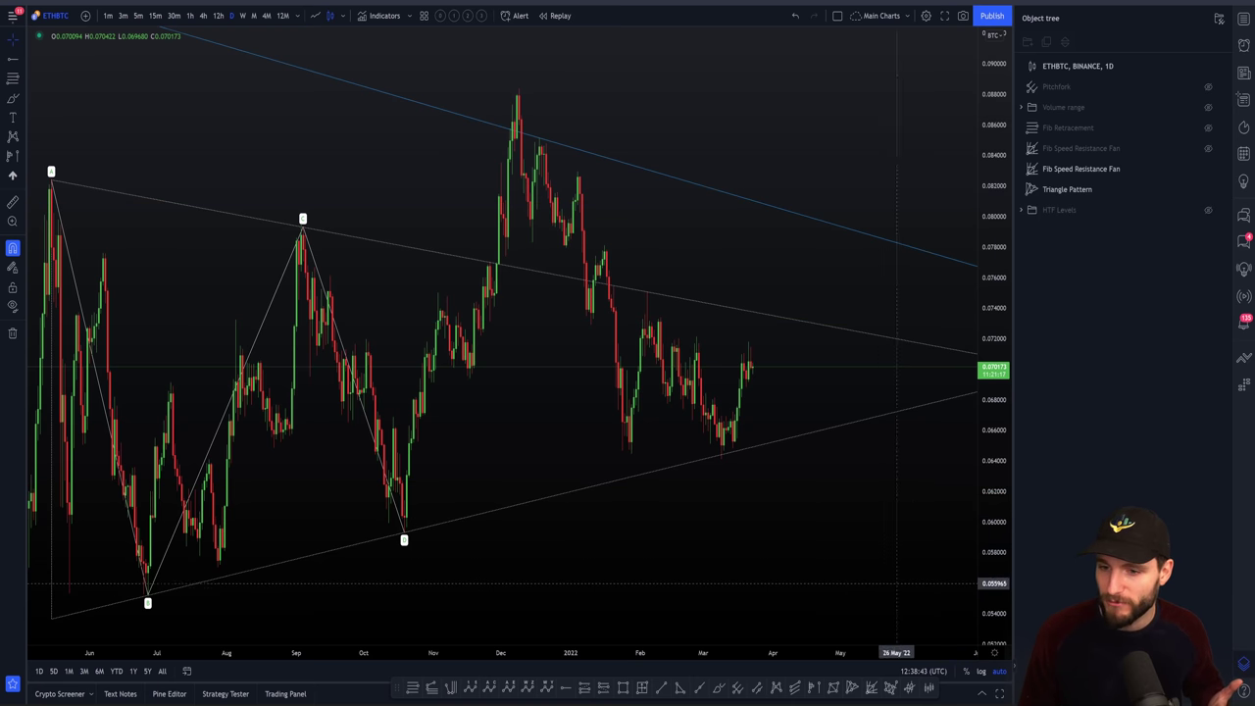
click(1208, 169)
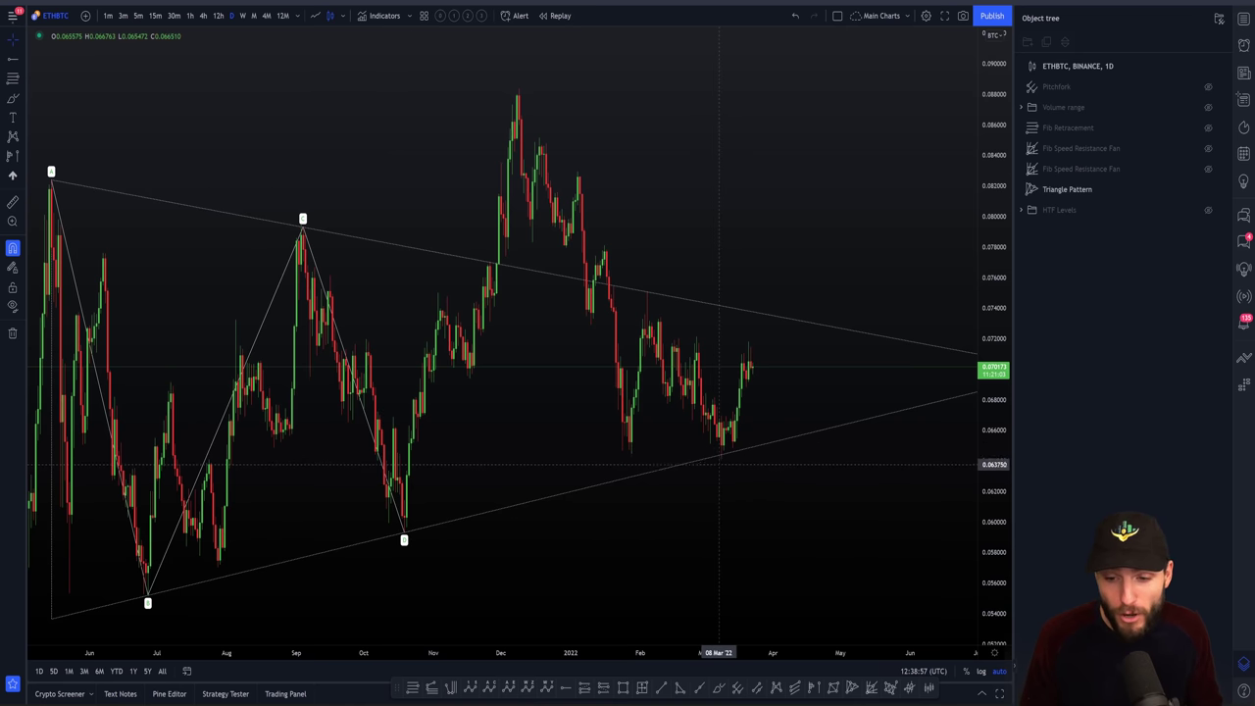
click(705, 460)
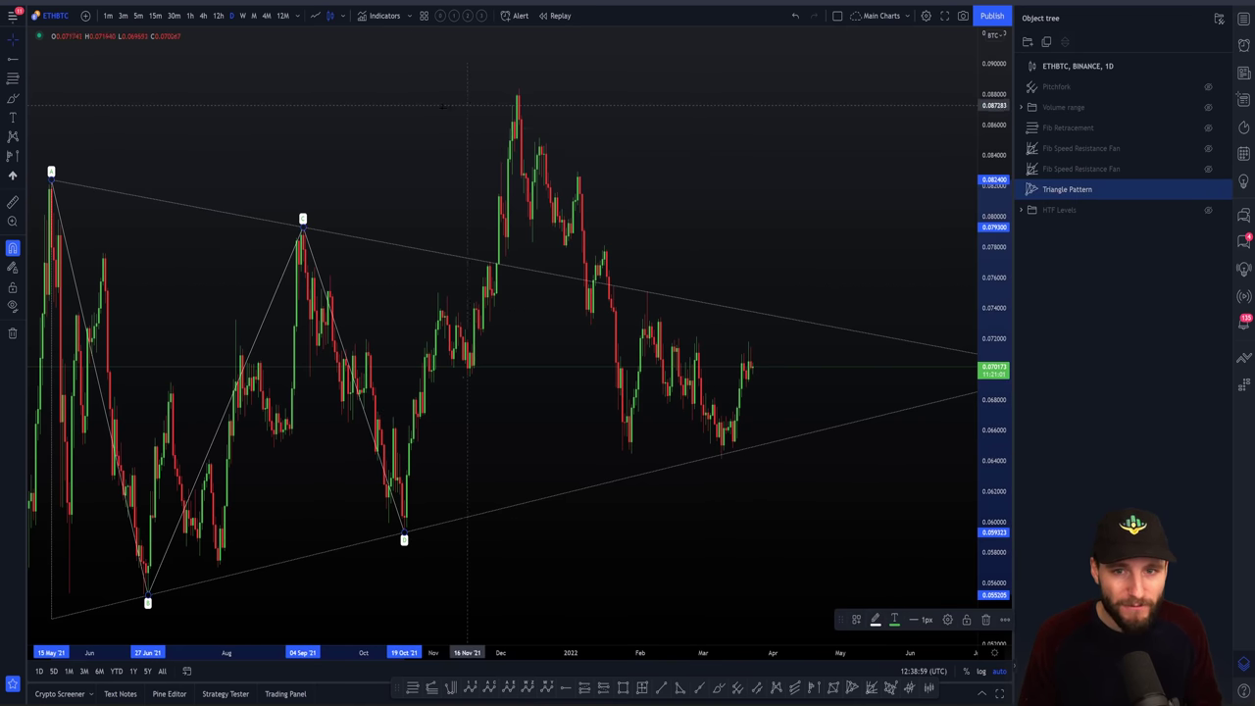
key(Delete)
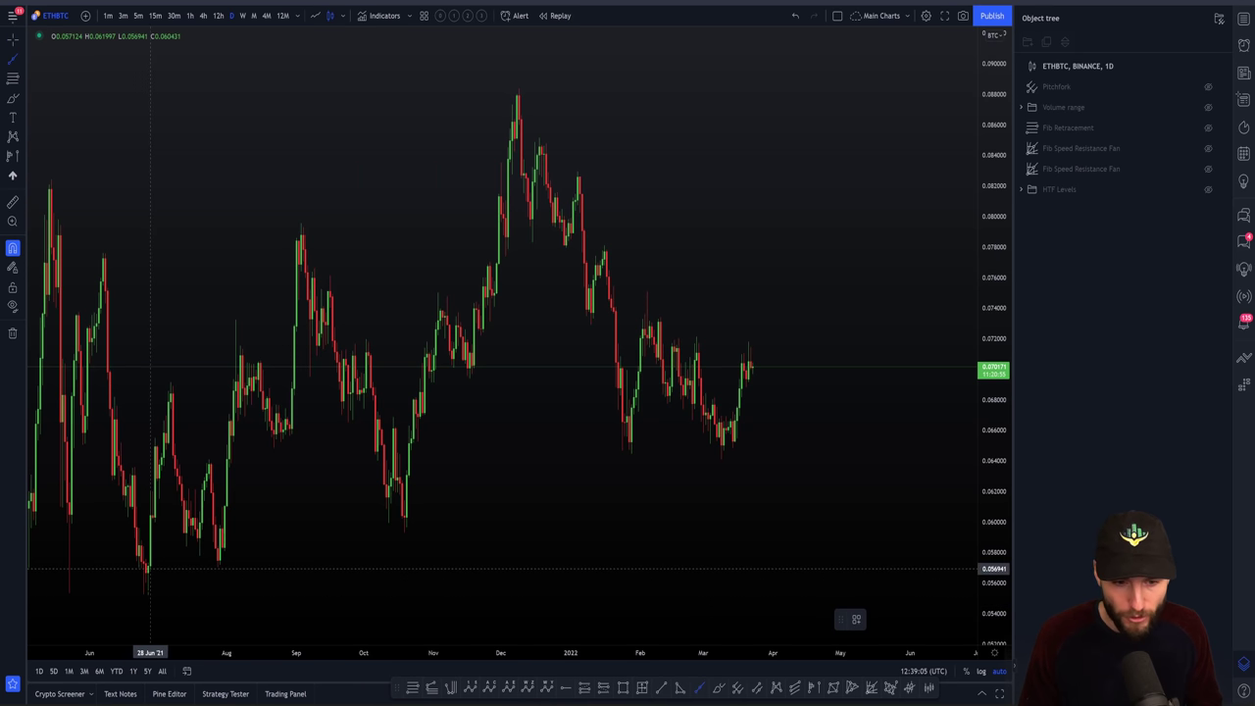
click(147, 593)
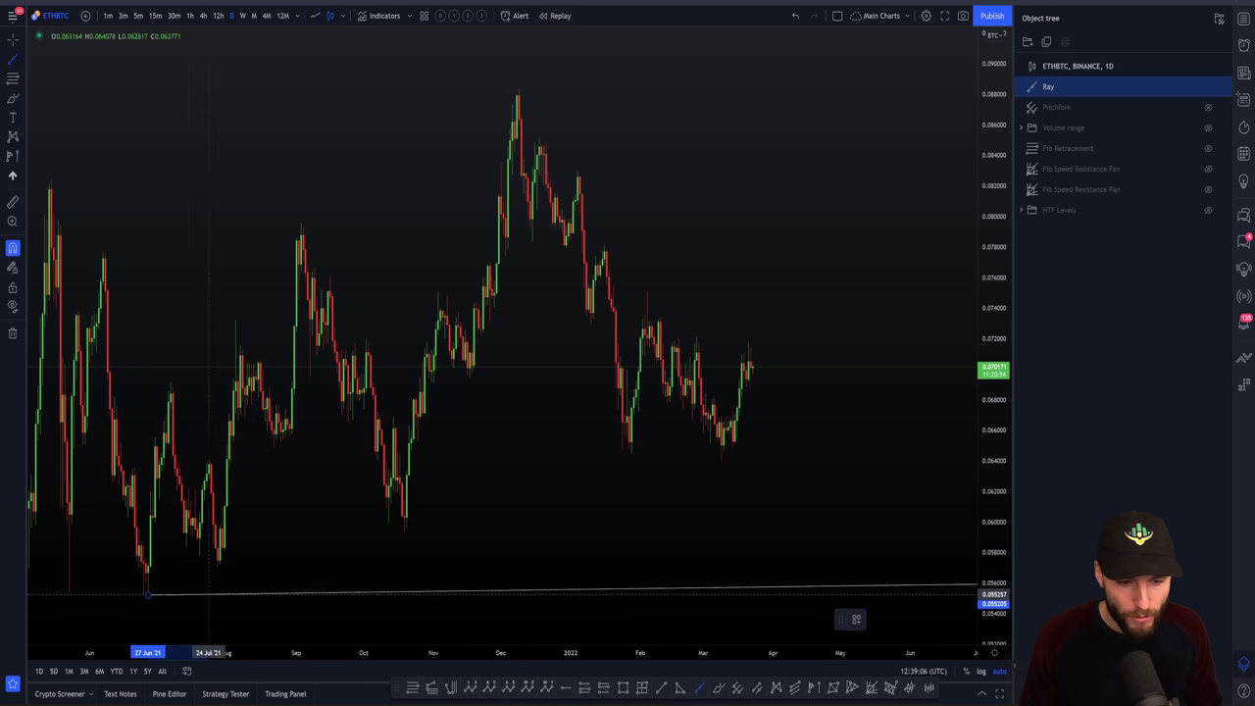
click(404, 532)
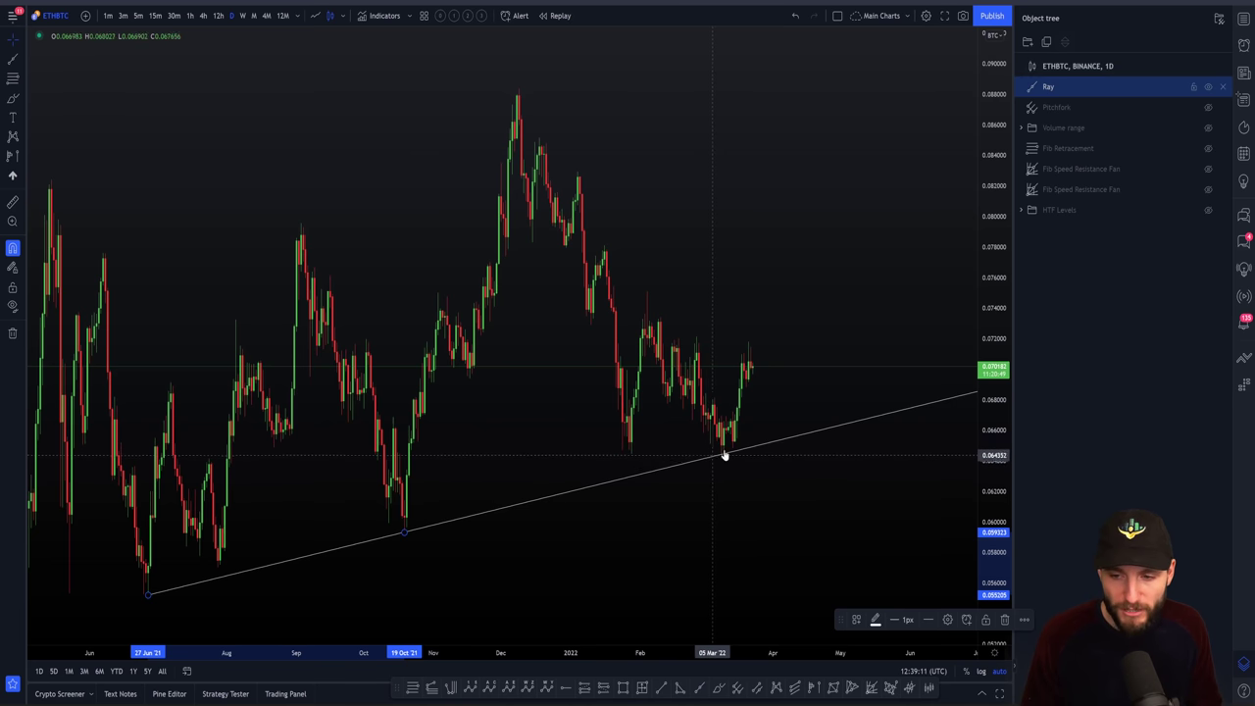
key(Delete)
Undo to restore the Triangle Pattern, zoom into recent candles, and show the watchlist.
key(ctrl+z)
key(ctrl+z)
key(ctrl+z)
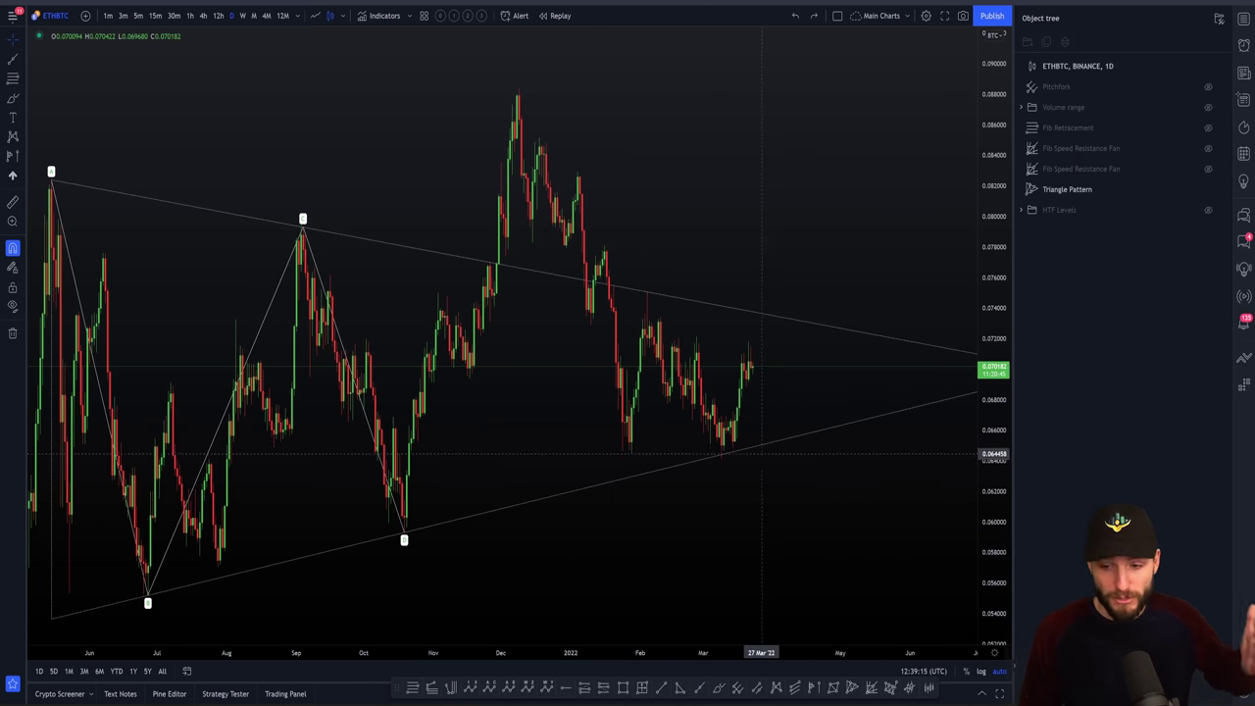
scroll(650, 314, up, 3)
scroll(939, 311, up, 2)
scroll(940, 311, up, 3)
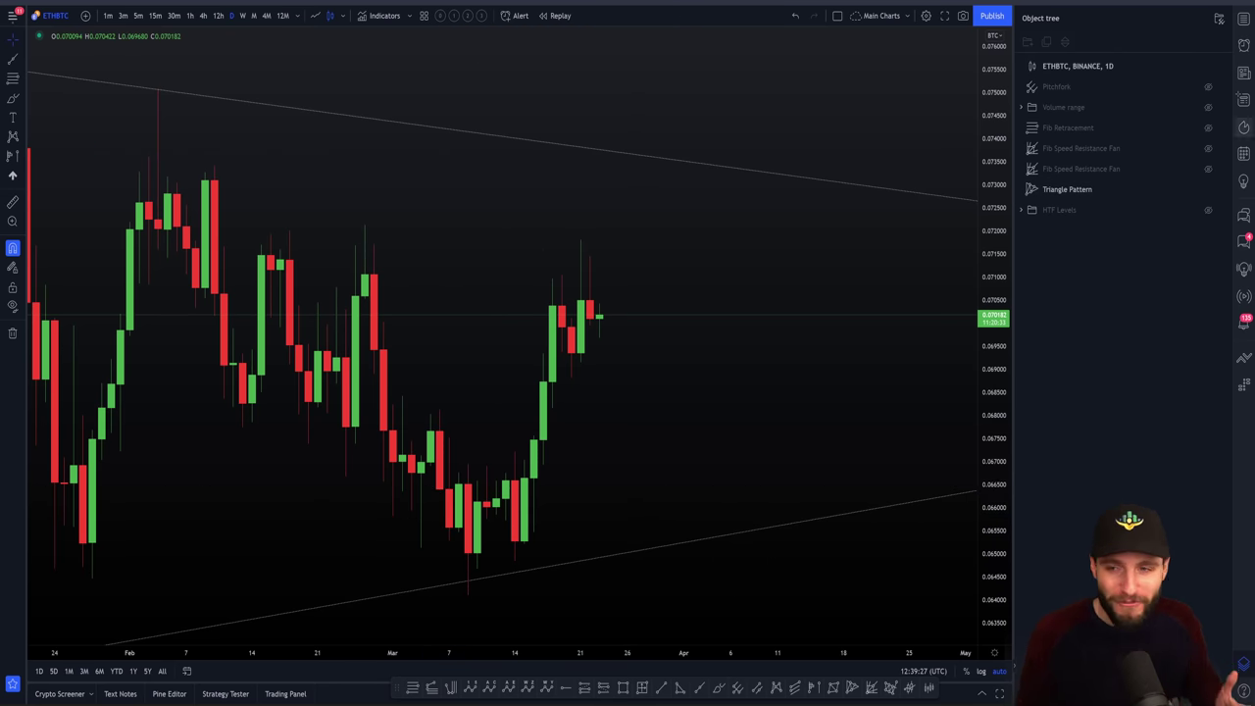
click(1243, 22)
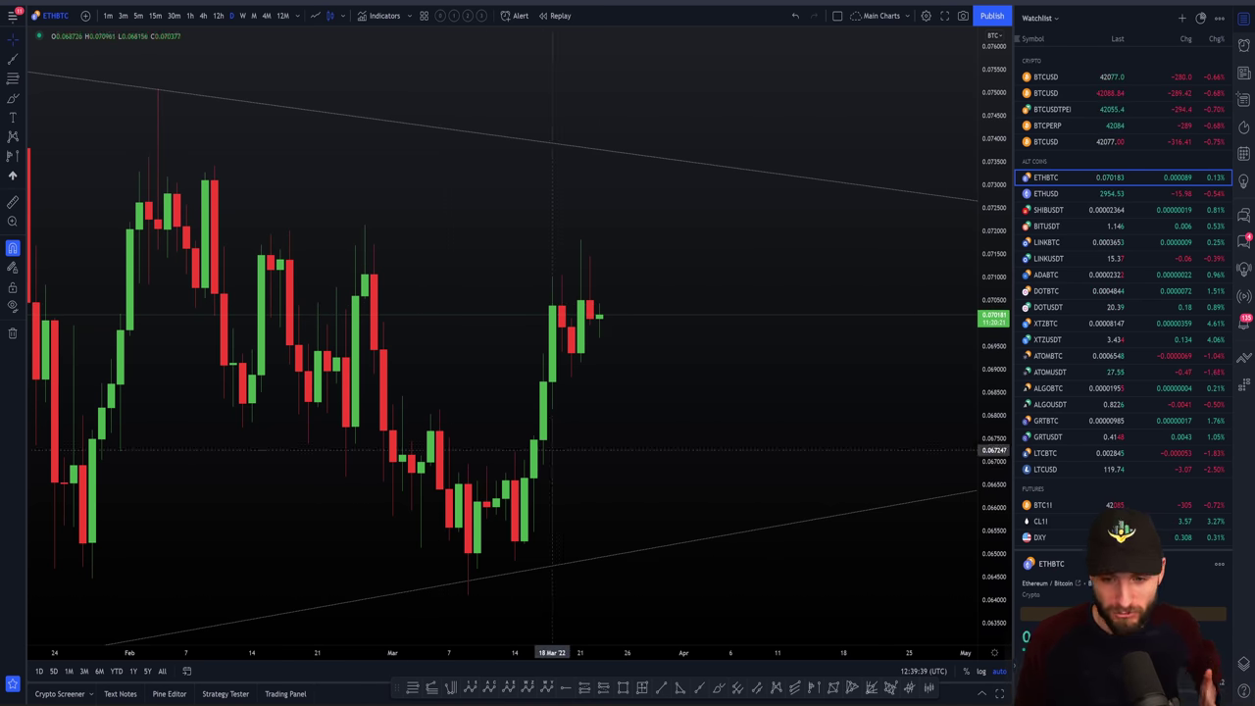
scroll(798, 652, down, 5)
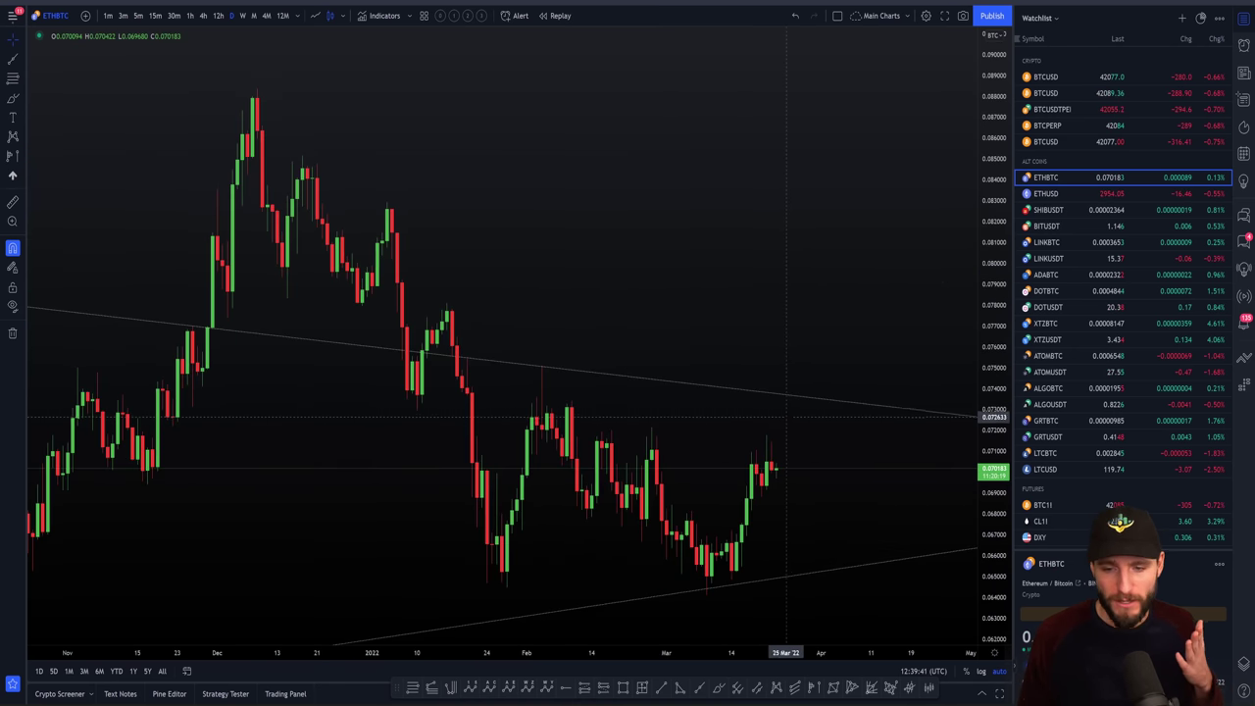
scroll(717, 258, right, 5)
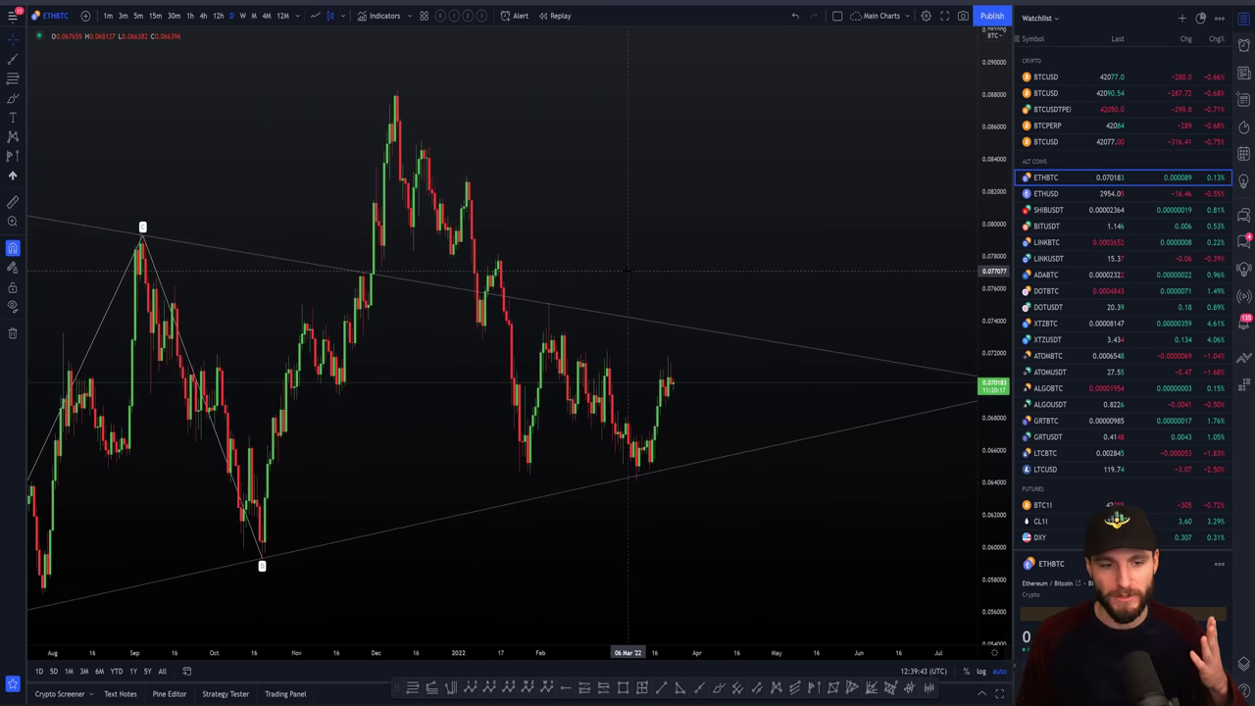
click(813, 688)
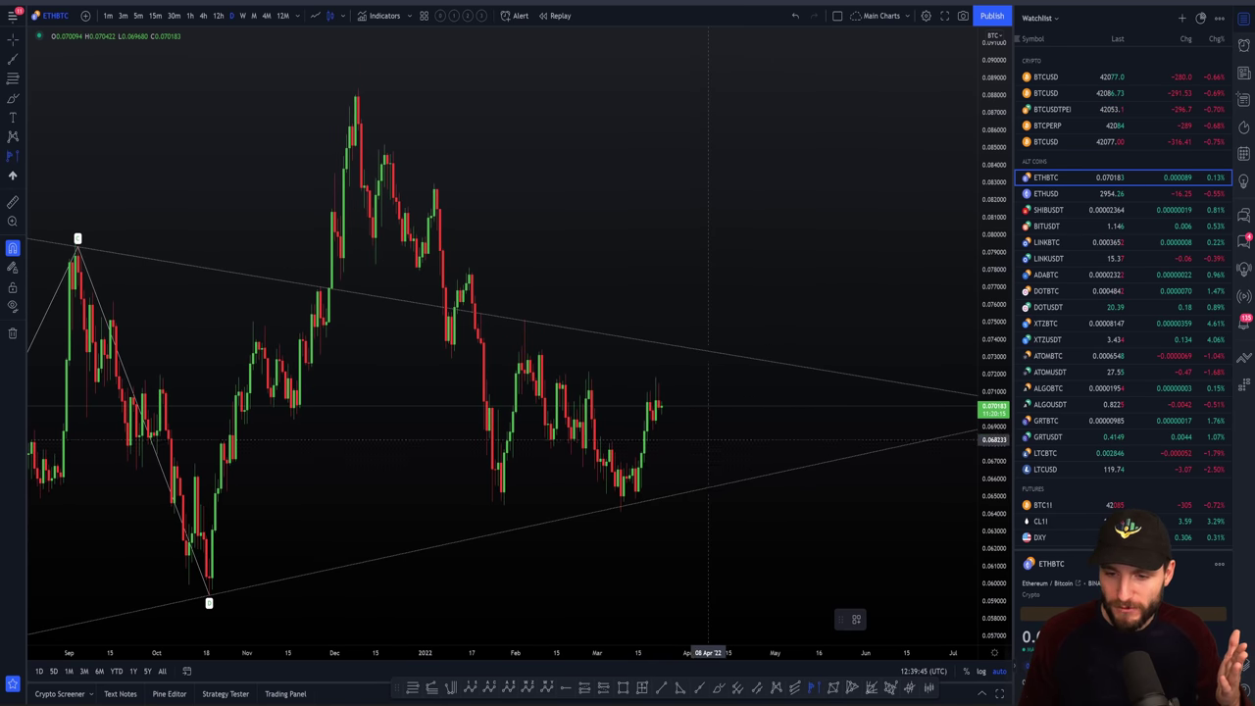
click(661, 406)
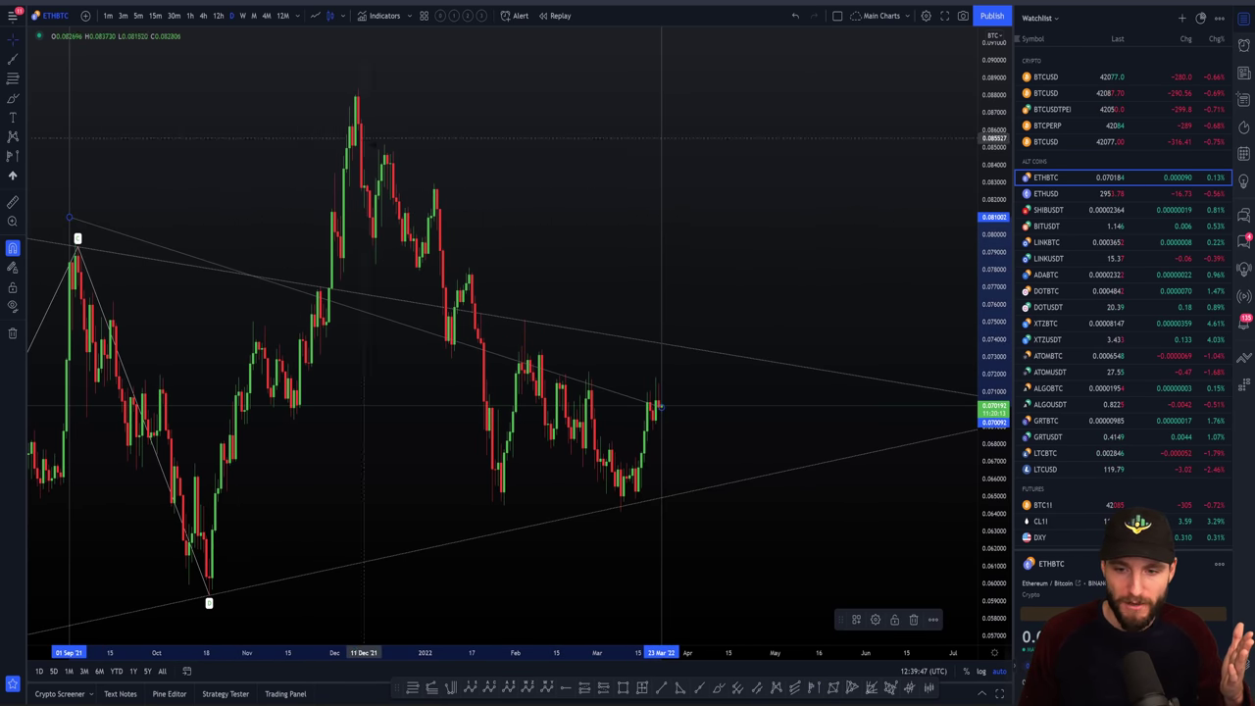
click(69, 216)
scroll(588, 416, up, 3)
scroll(559, 417, up, 5)
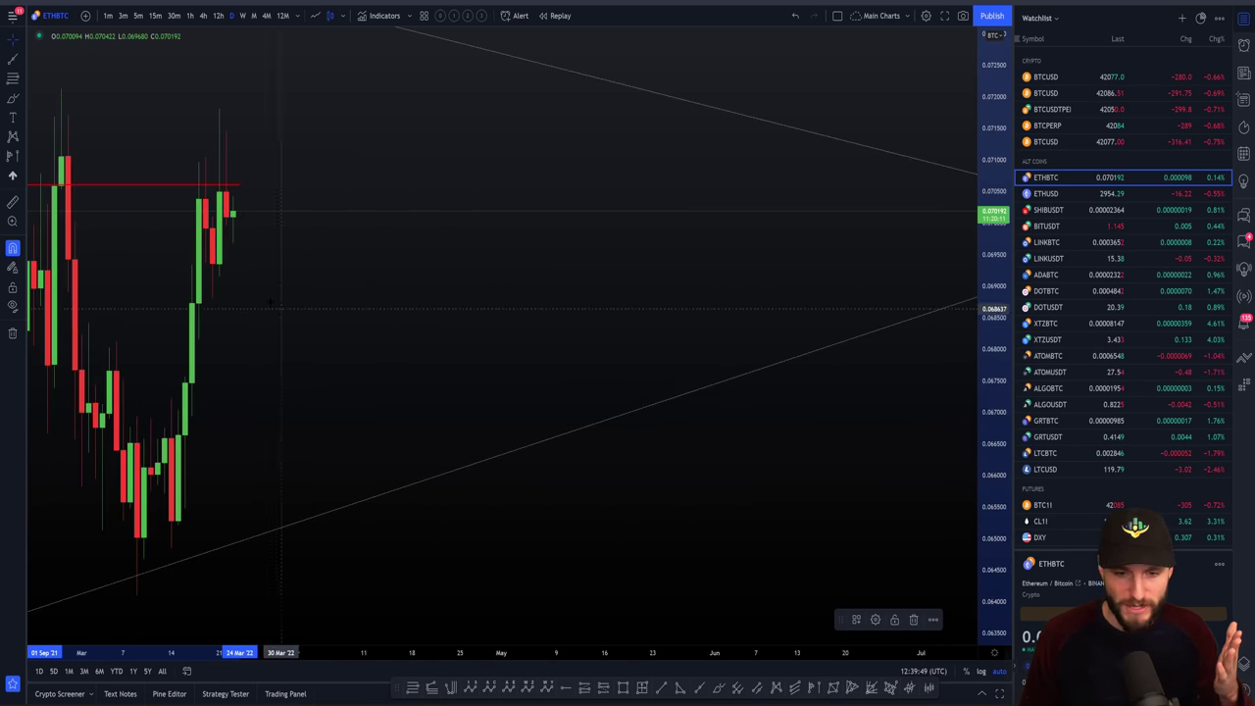
scroll(807, 402, up, 2)
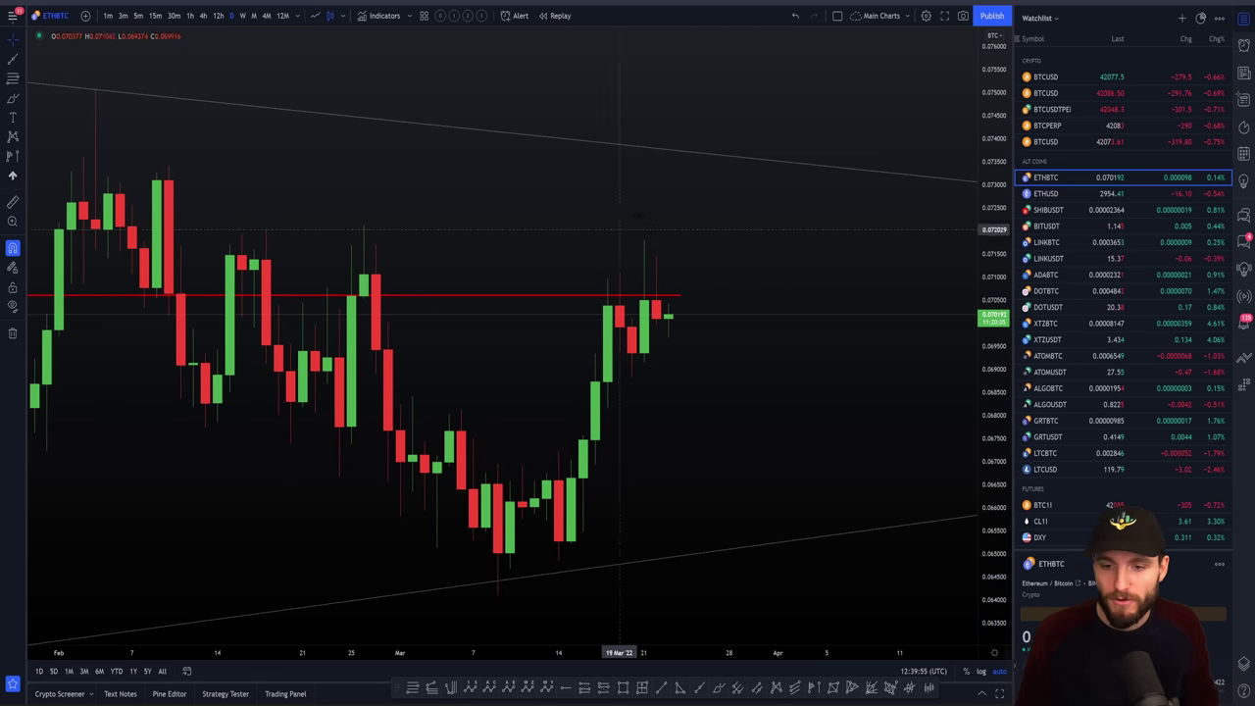
scroll(680, 274, down, 4)
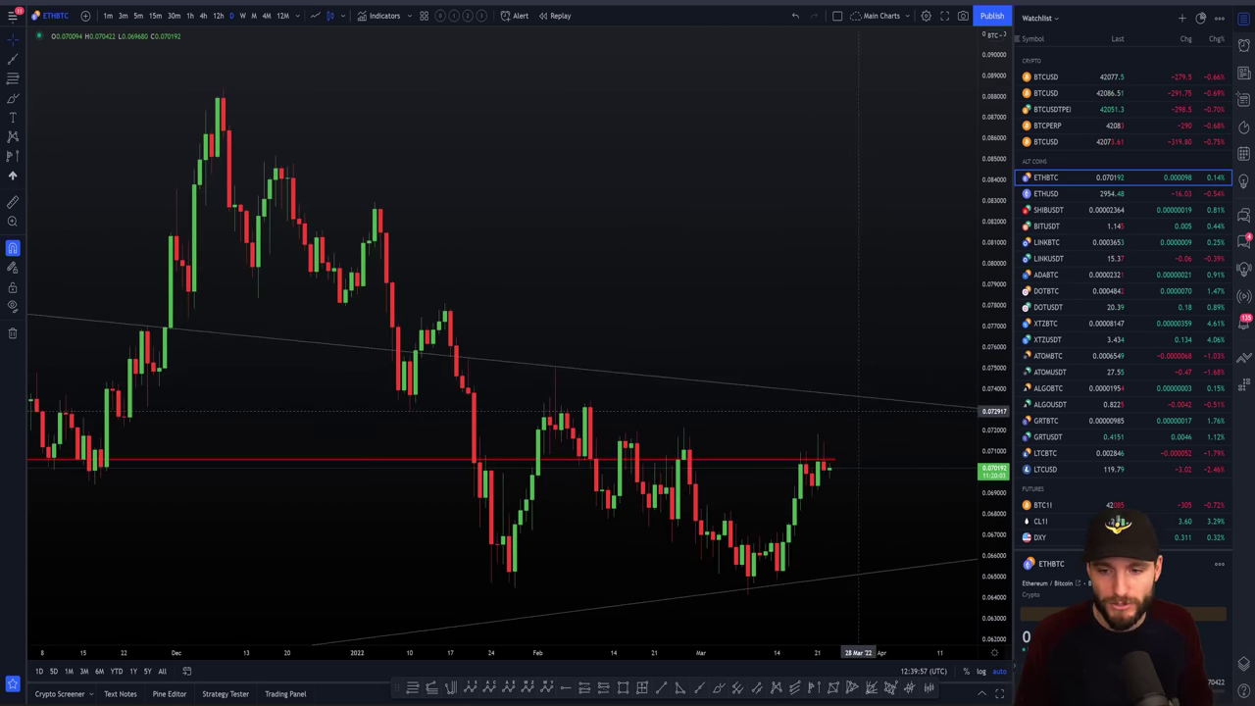
scroll(859, 410, down, 3)
drag(124, 596, 210, 599)
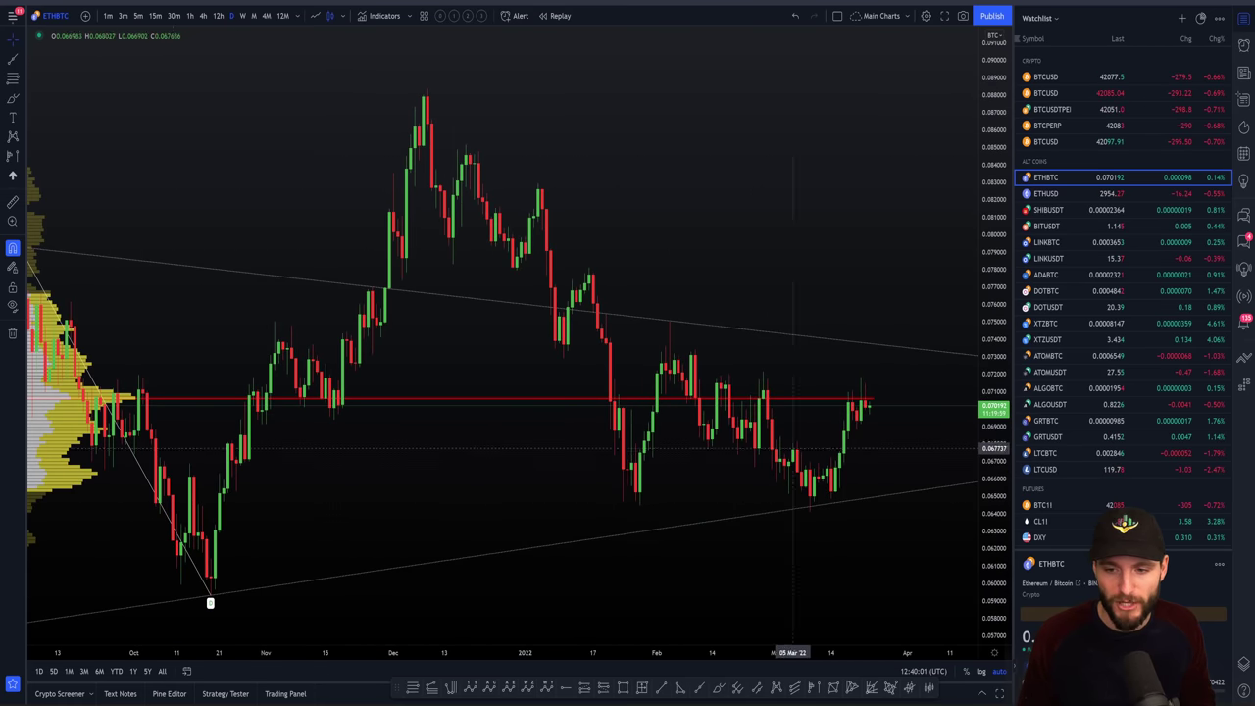
click(841, 402)
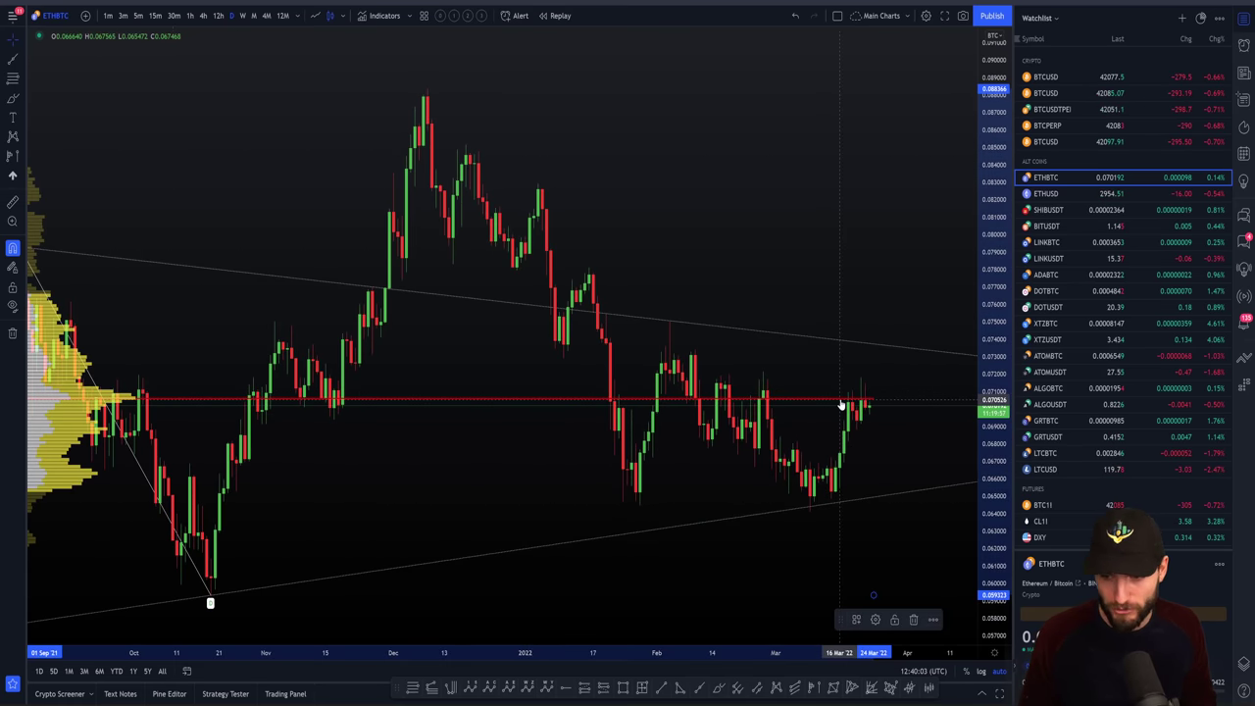
scroll(841, 402, up, 8)
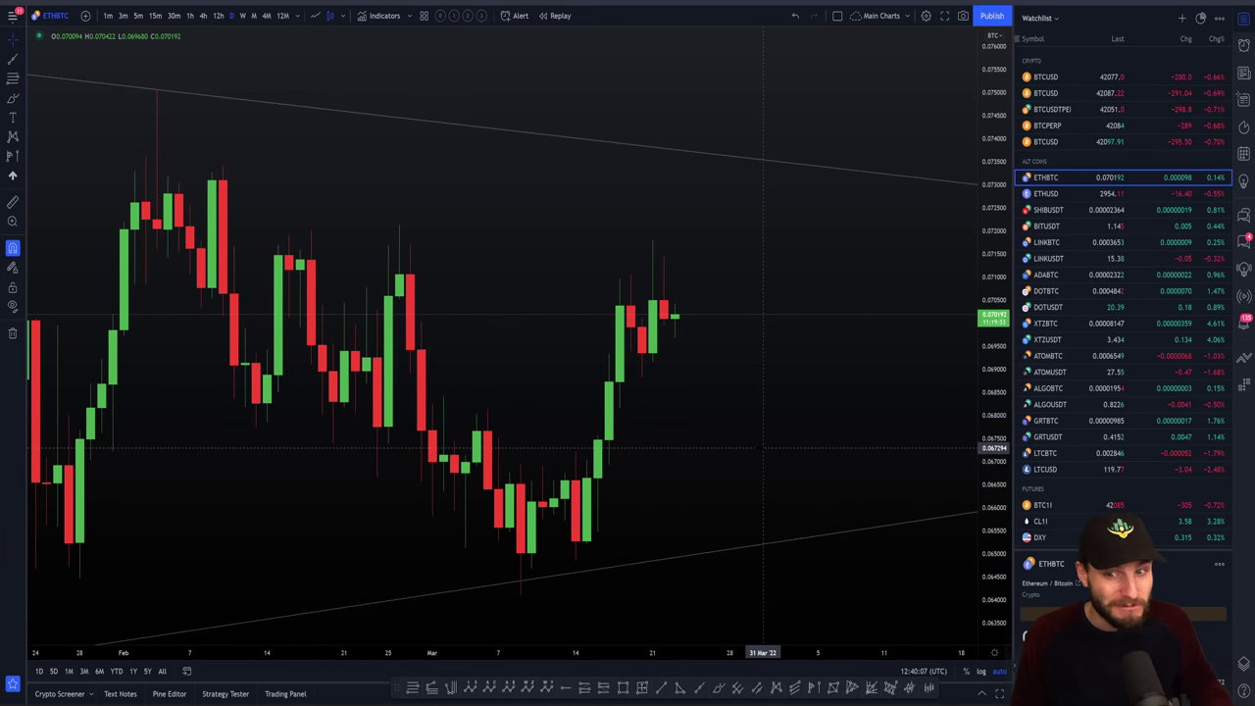
Unhide the HTF Levels group from the Object Tree, then zoom and pan the daily chart.
click(1242, 664)
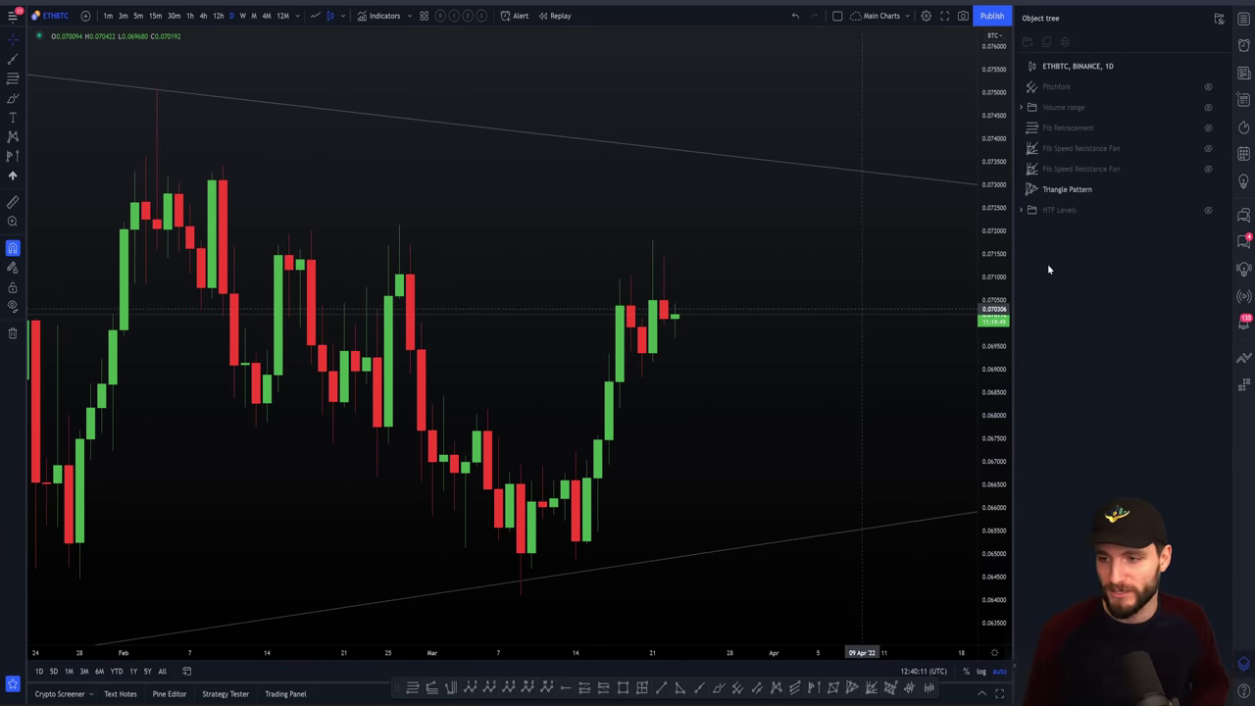
click(1208, 212)
scroll(708, 441, down, 5)
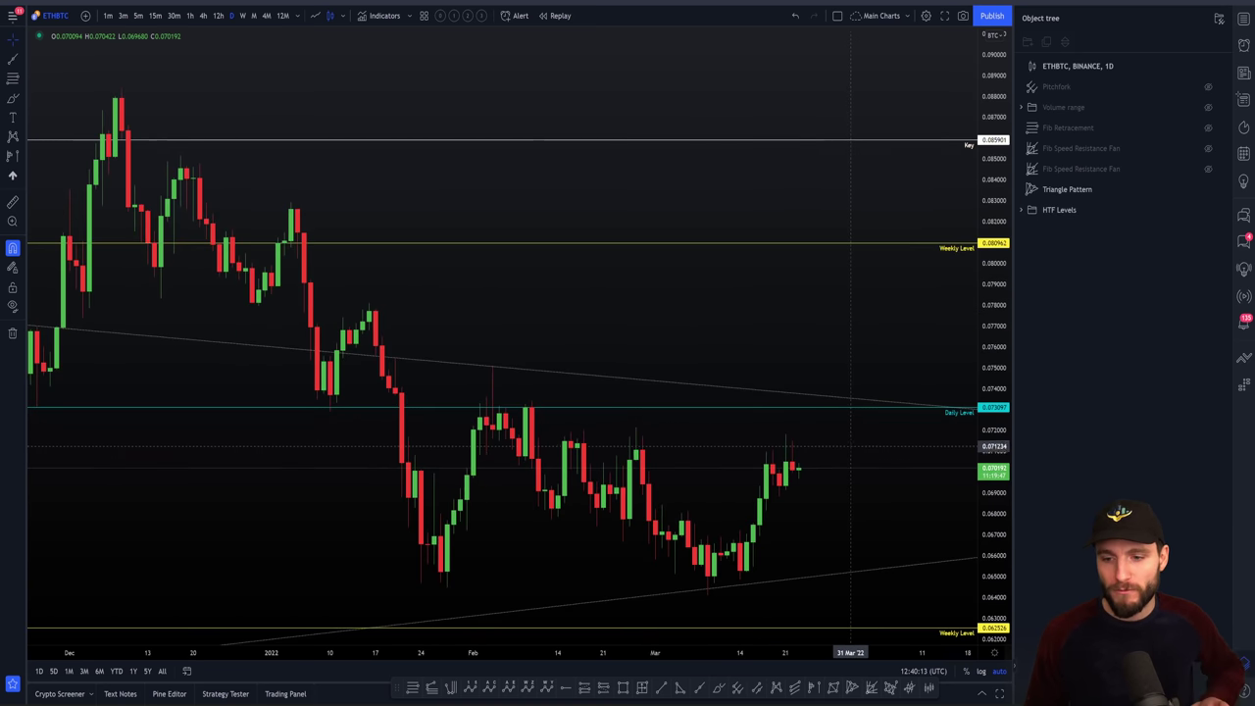
scroll(797, 440, down, 1)
drag(796, 440, 732, 432)
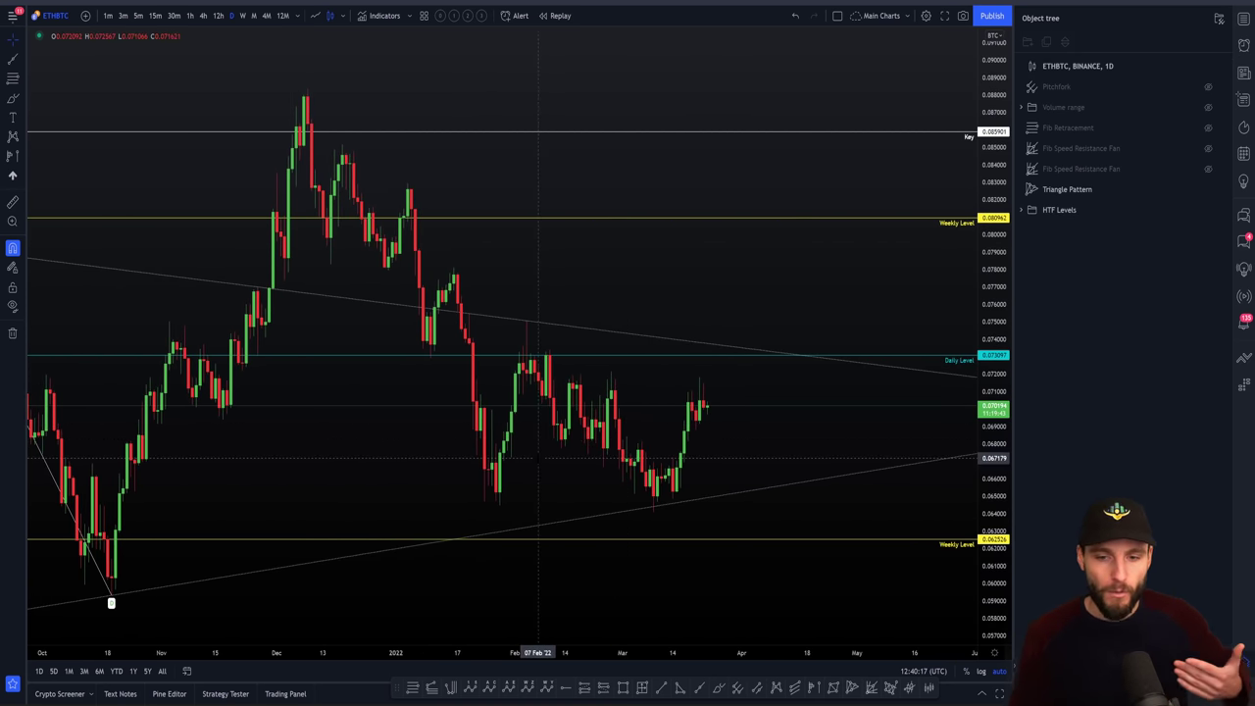
scroll(399, 392, down, 1)
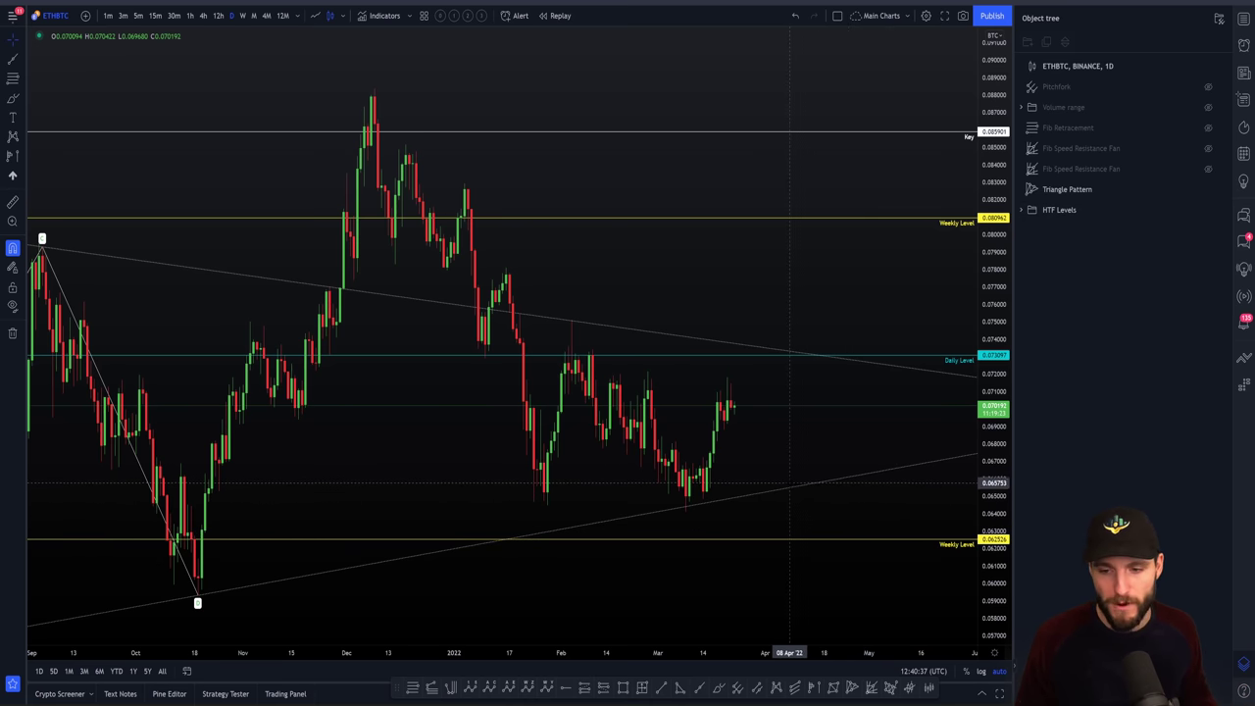
scroll(789, 483, up, 5)
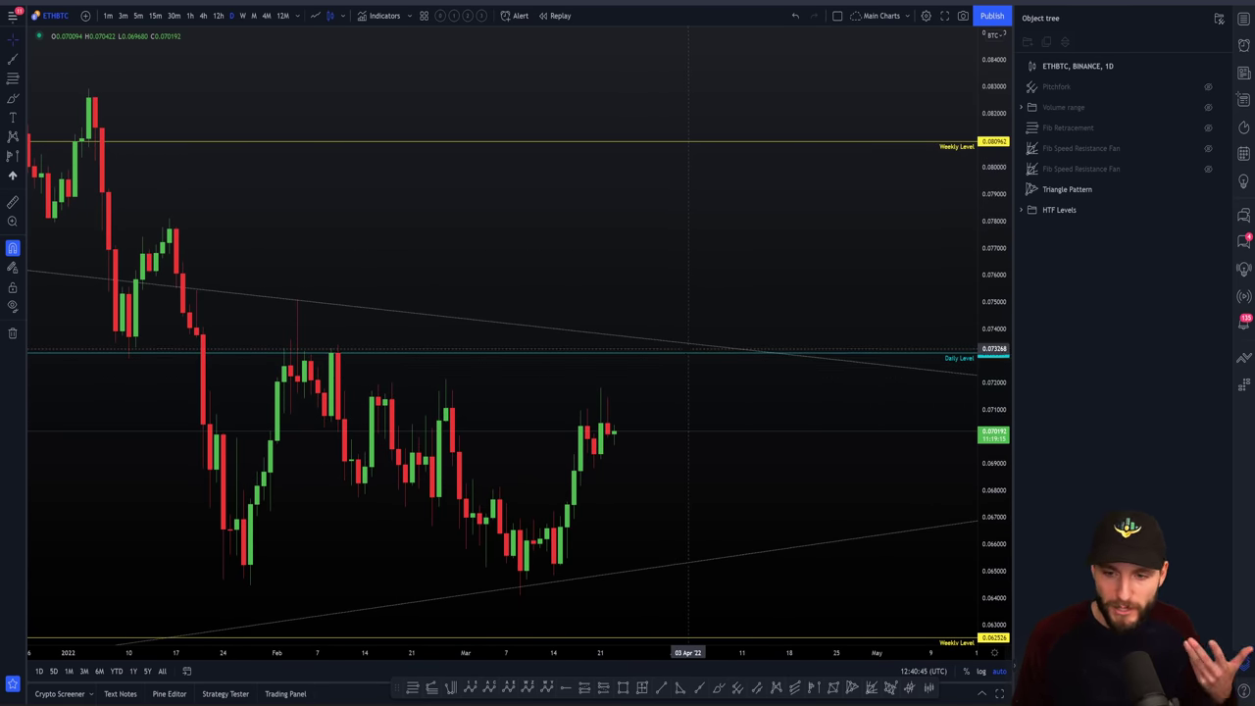
scroll(662, 373, down, 3)
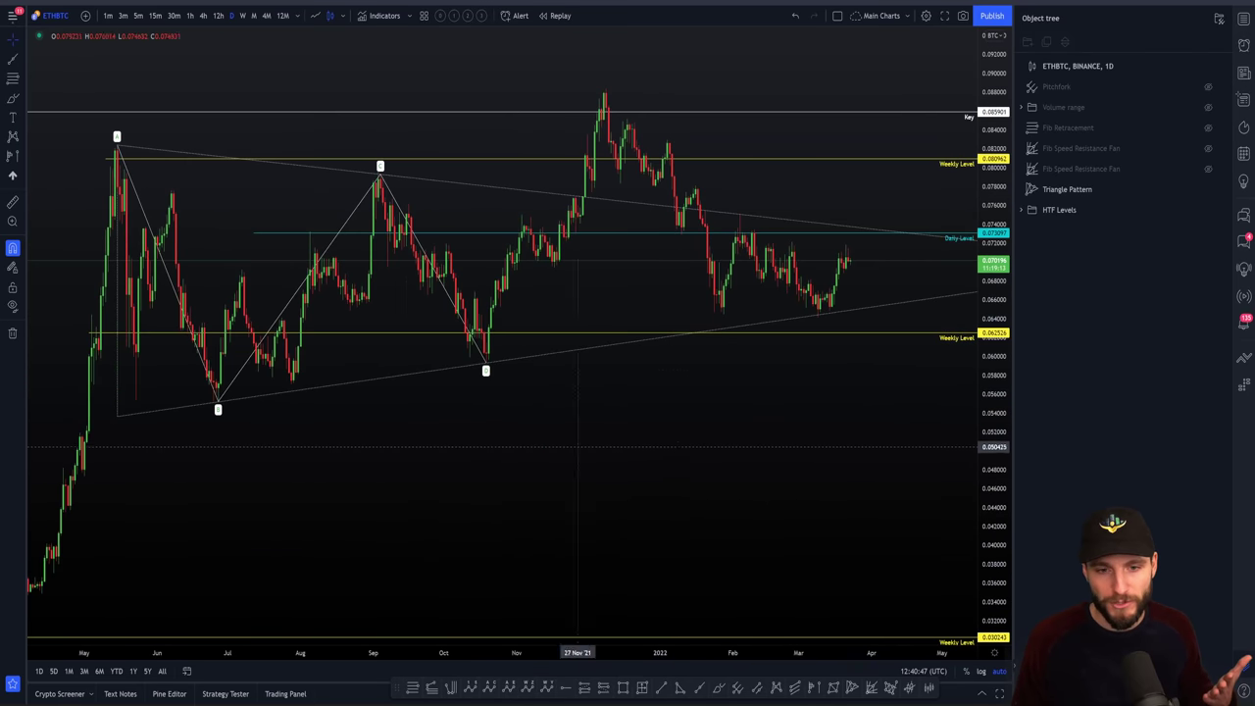
scroll(722, 309, up, 3)
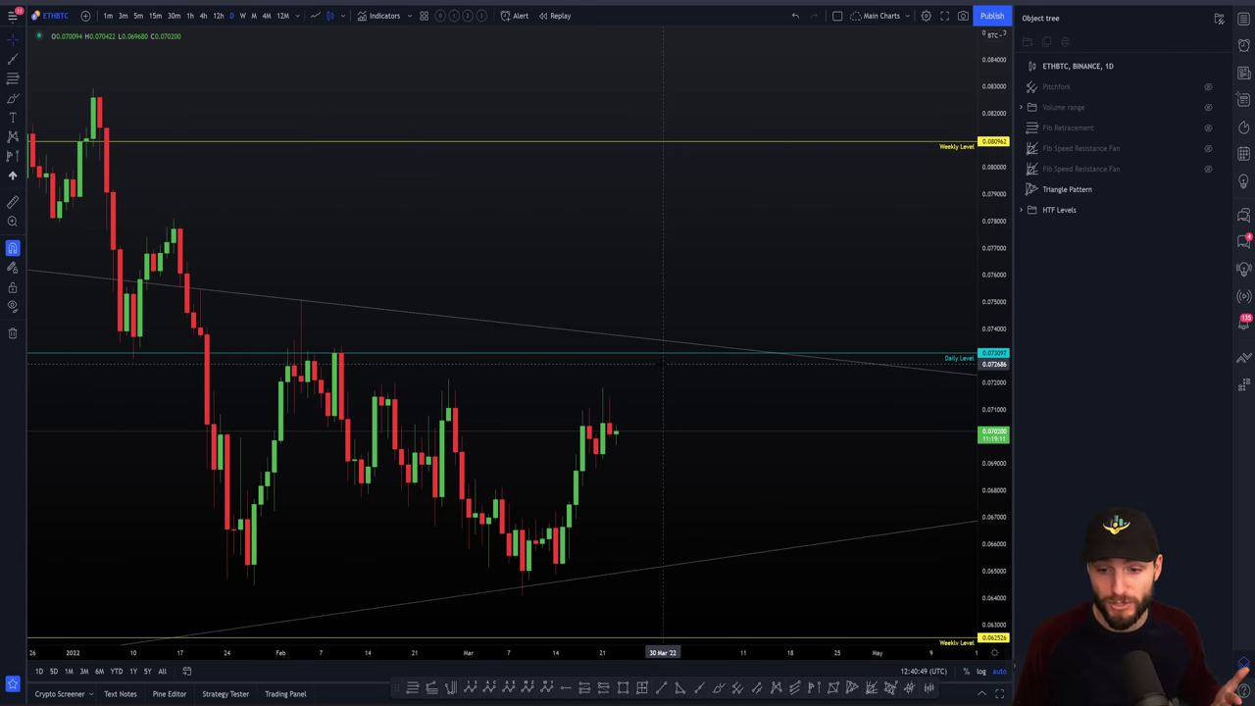
drag(661, 363, 628, 347)
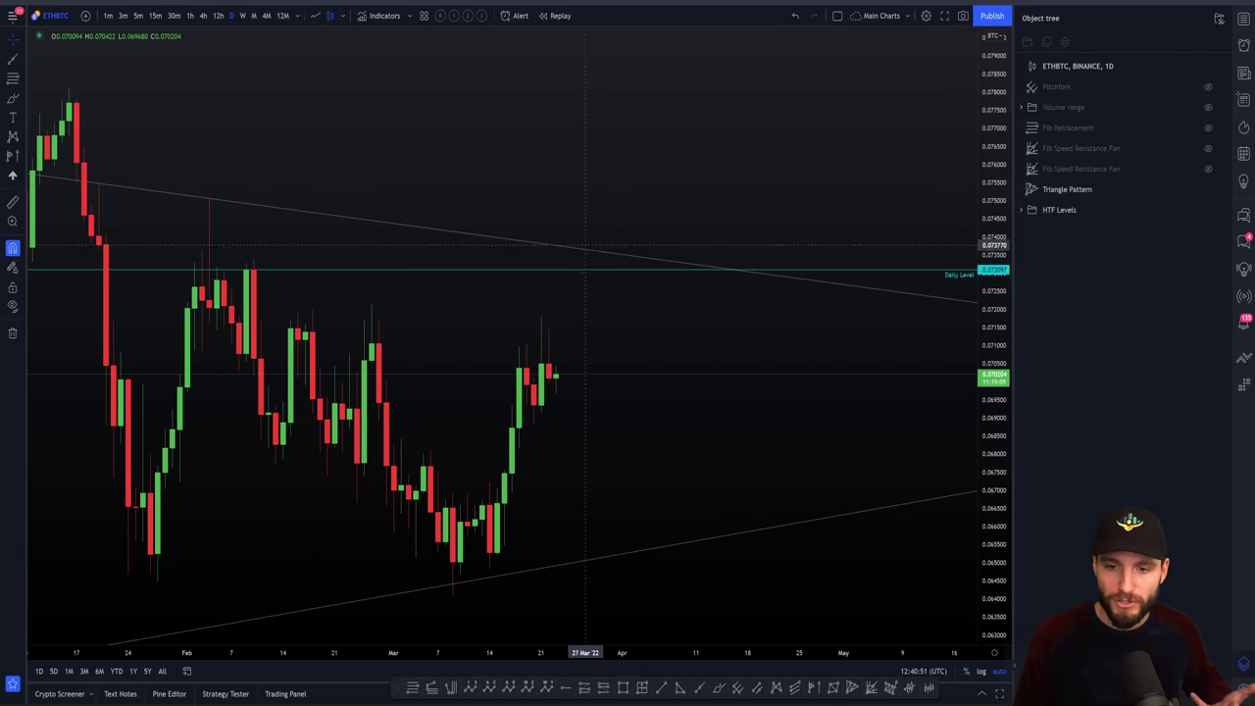
scroll(742, 306, down, 2)
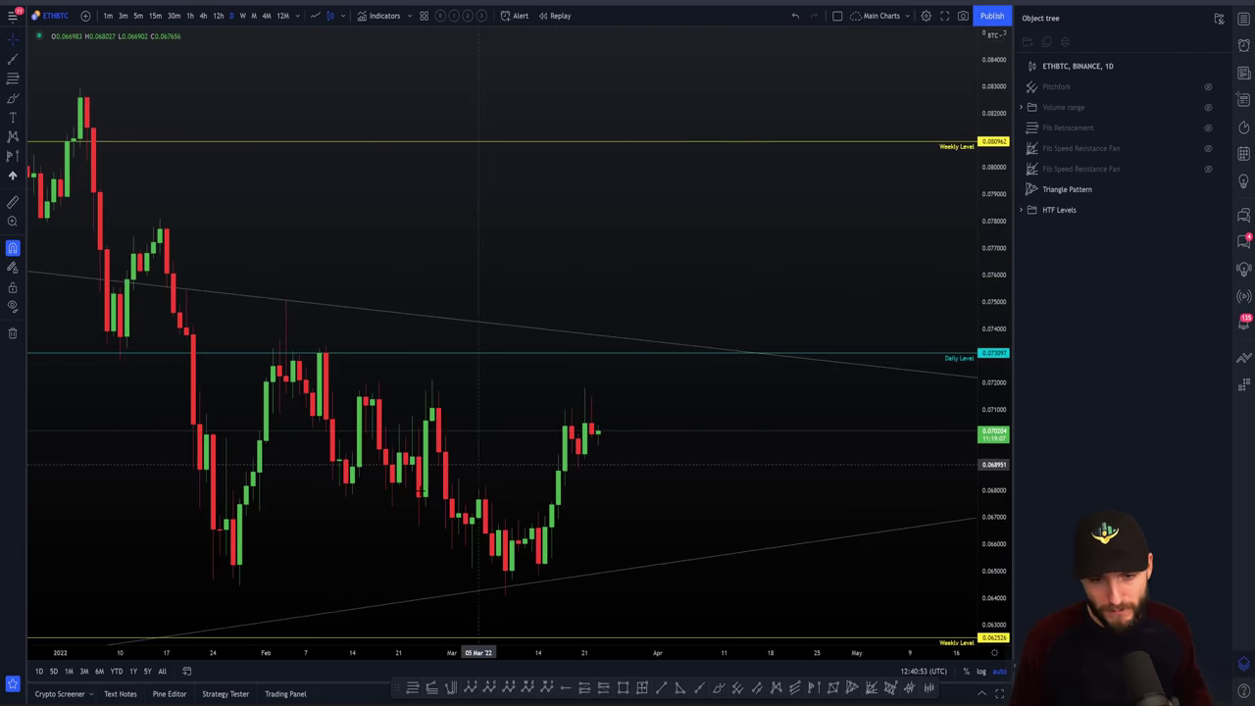
scroll(726, 470, down, 2)
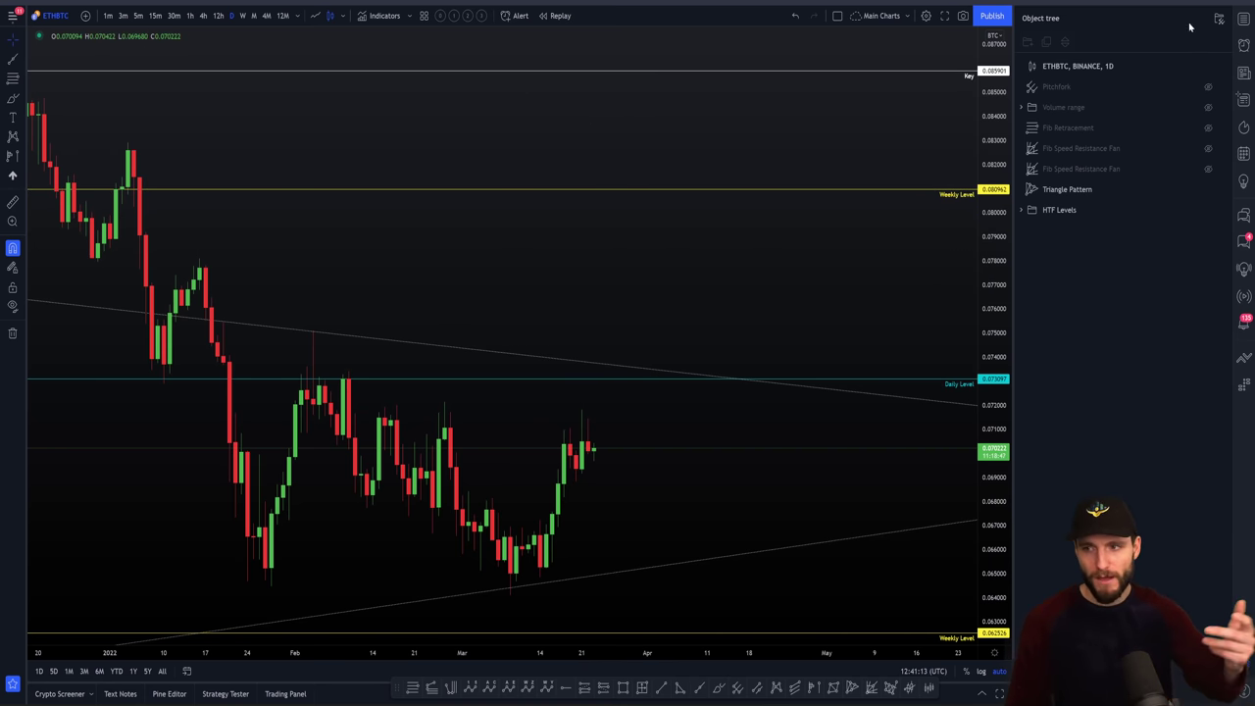
Reopen the watchlist, zoom in, and shift the candles left to leave room on the right.
click(1243, 22)
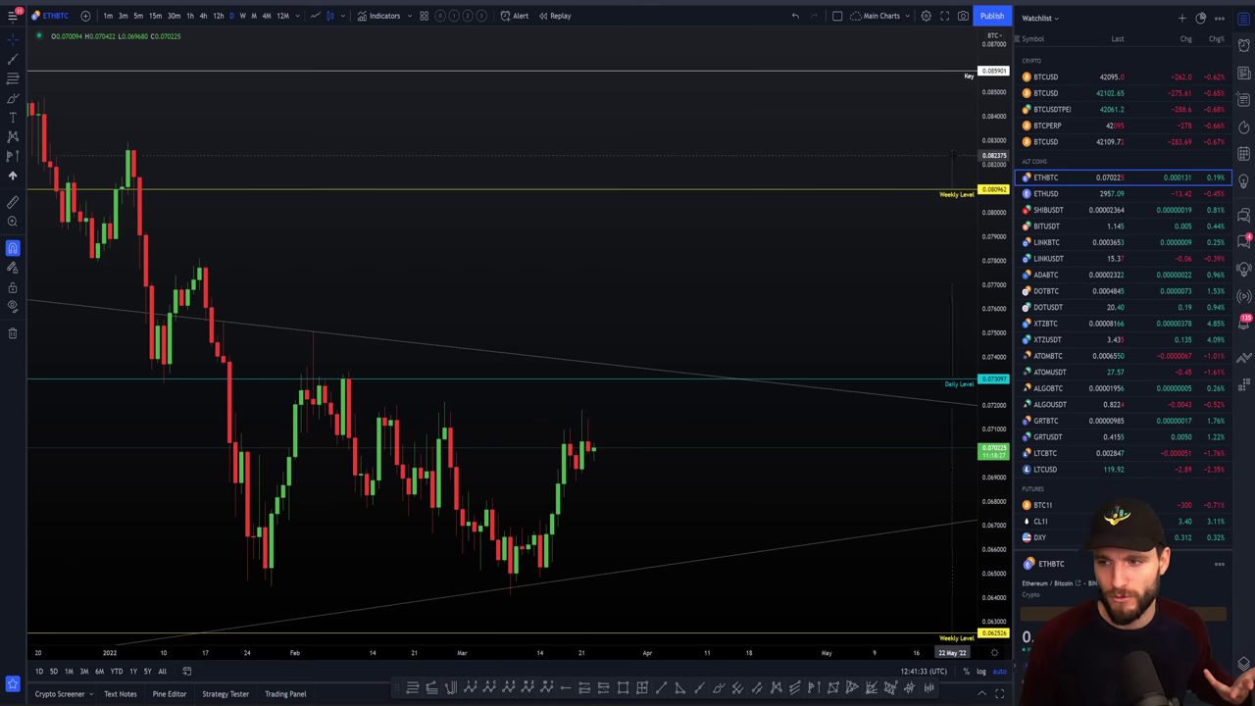
scroll(725, 275, up, 3)
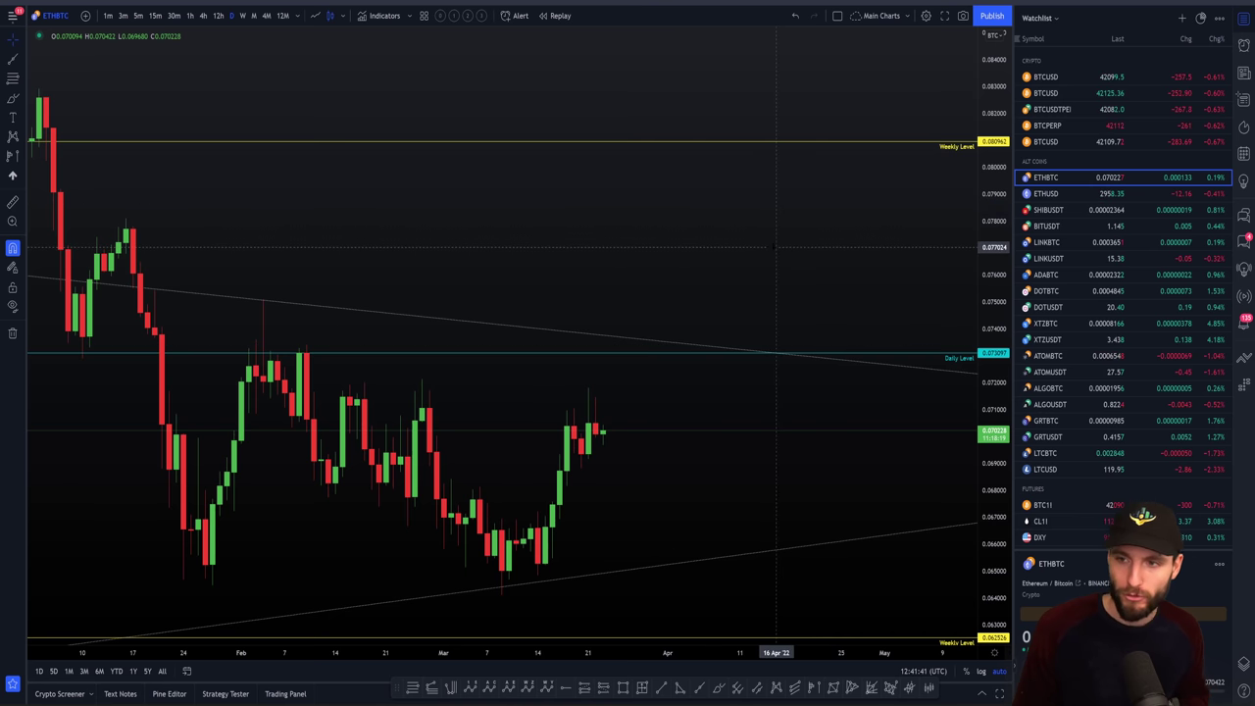
drag(777, 246, 725, 246)
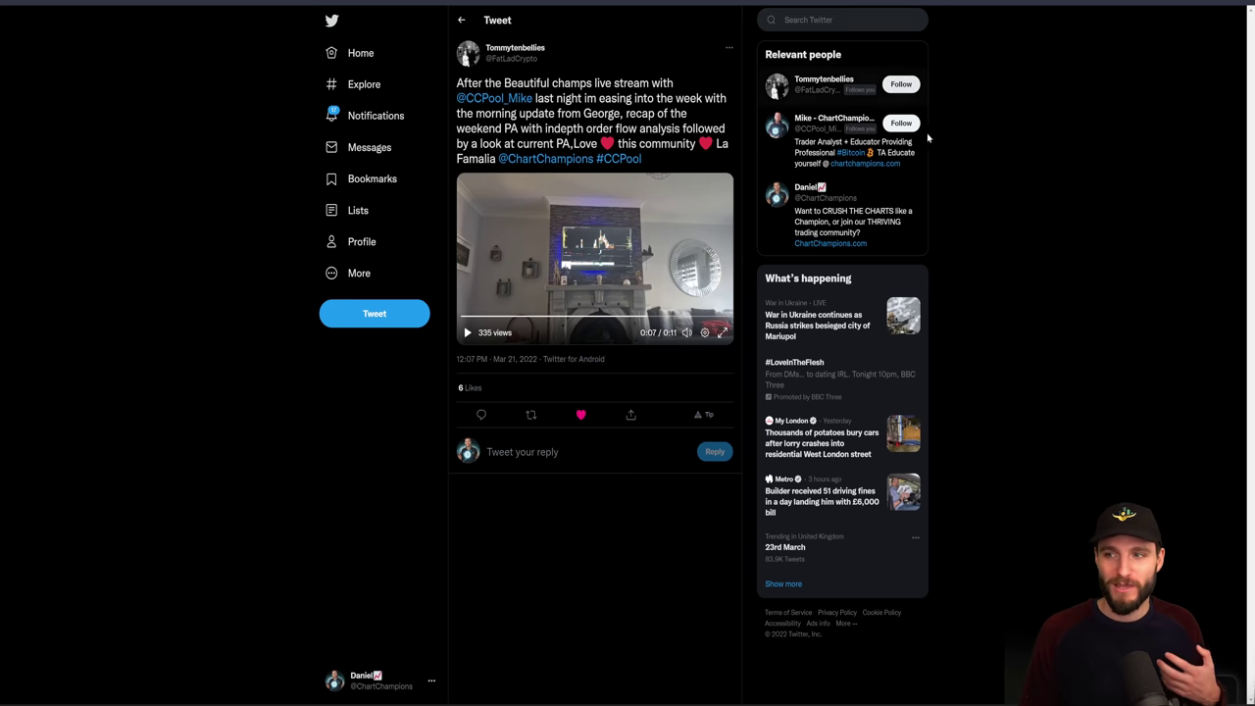
Play the tweet's video full screen, exit it, and switch over to Discord.
click(721, 332)
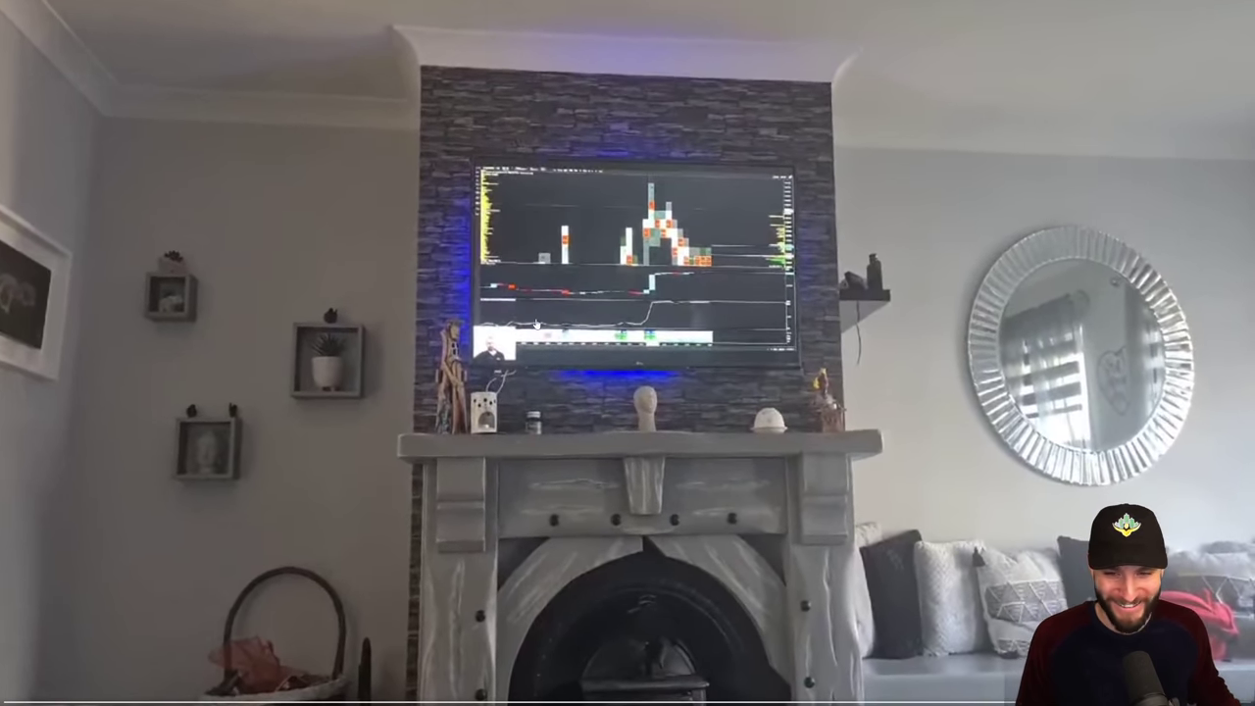
key(Escape)
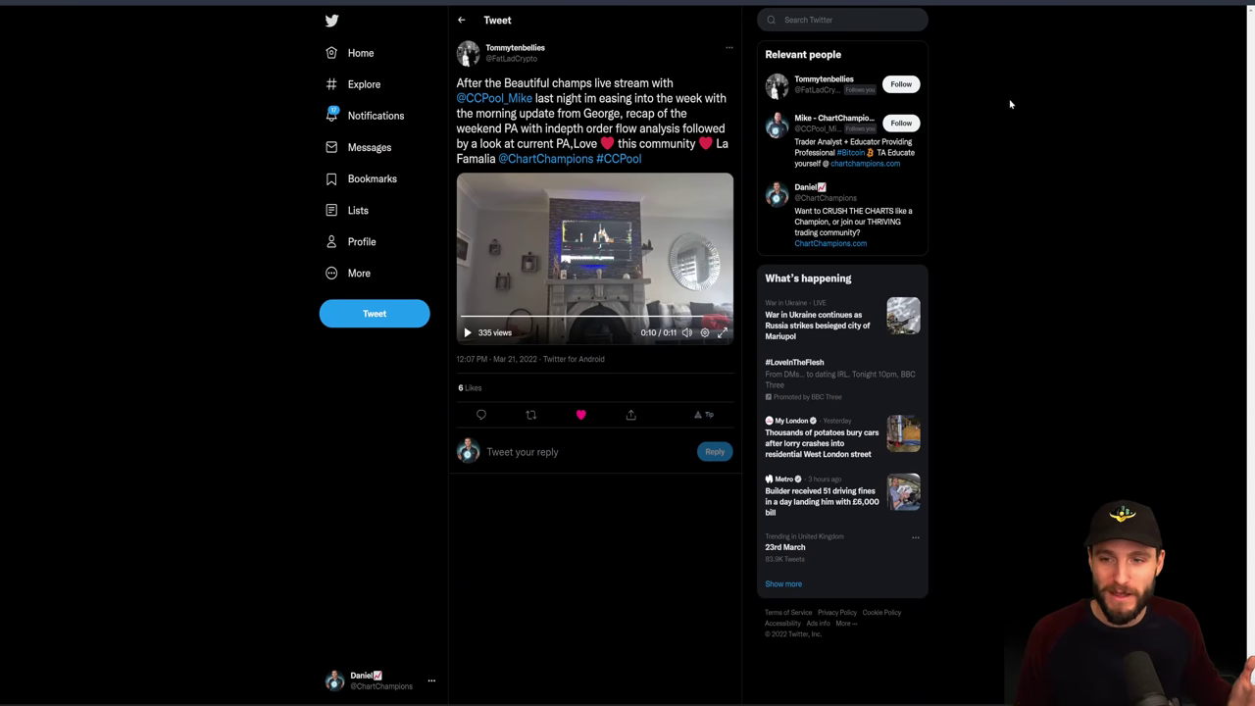
key(alt+Tab)
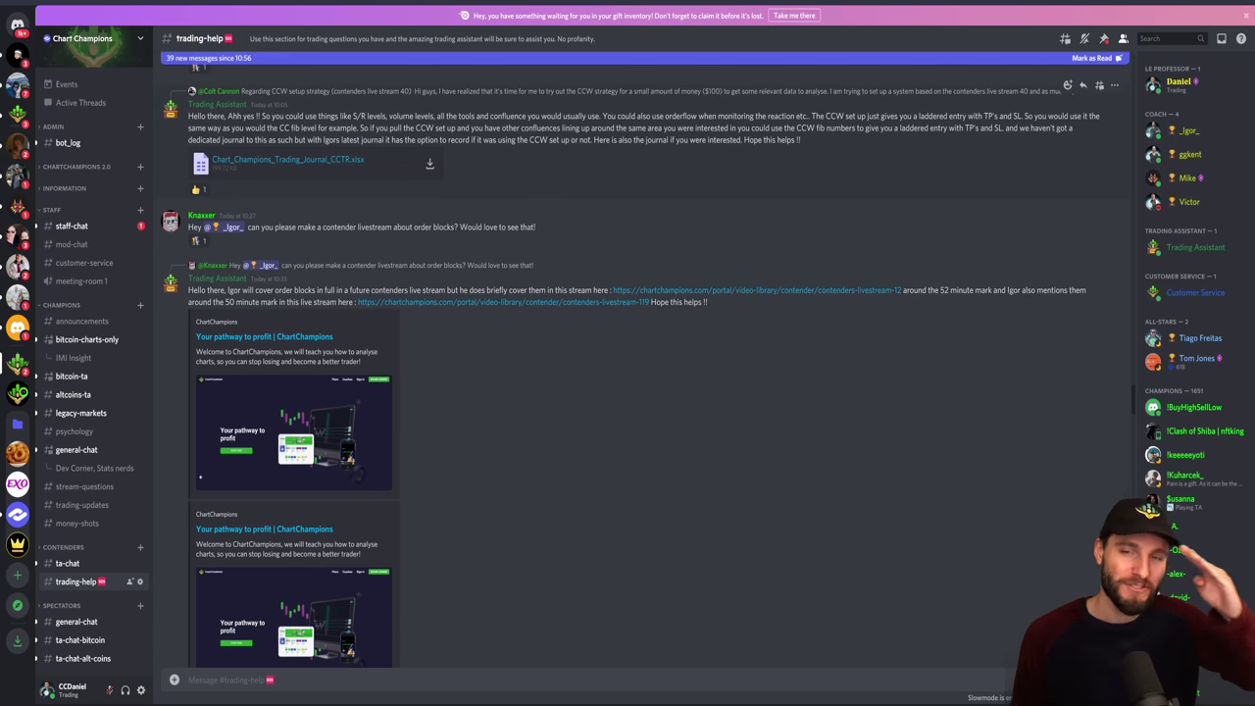
Switch the daily chart from ETHBTC to ETHUSD from the watchlist.
key(alt+Tab)
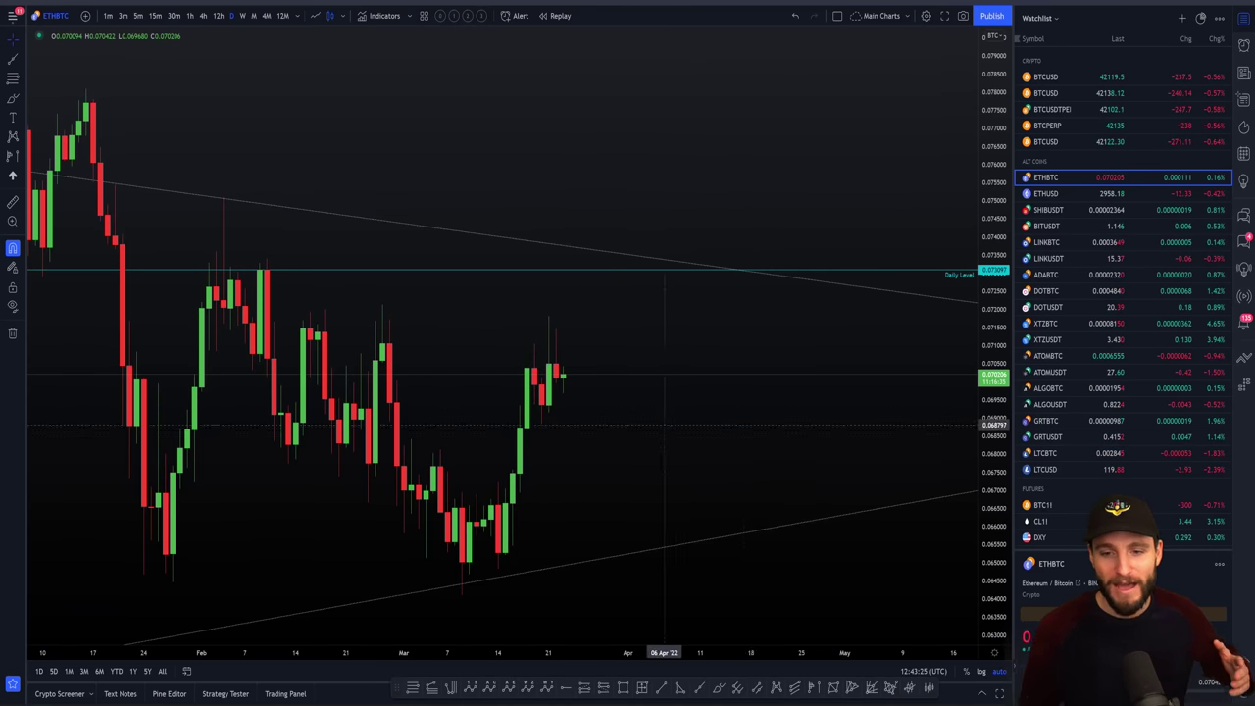
click(1075, 194)
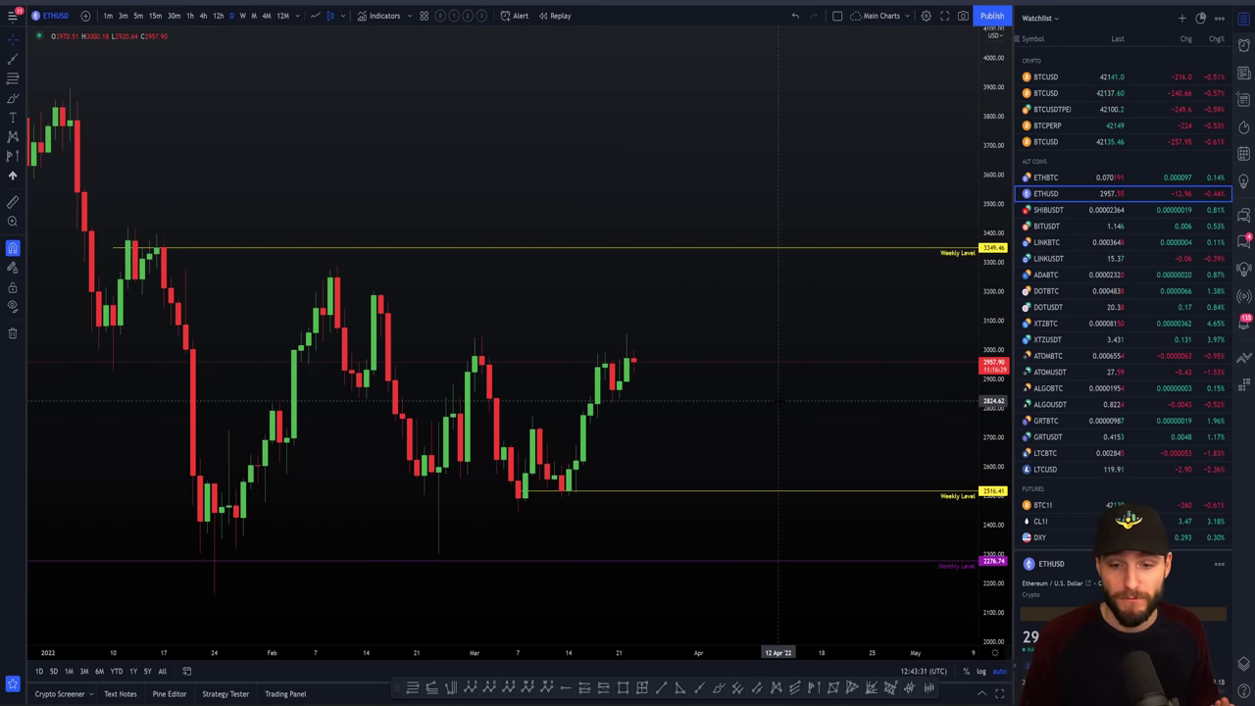
scroll(784, 416, down, 2)
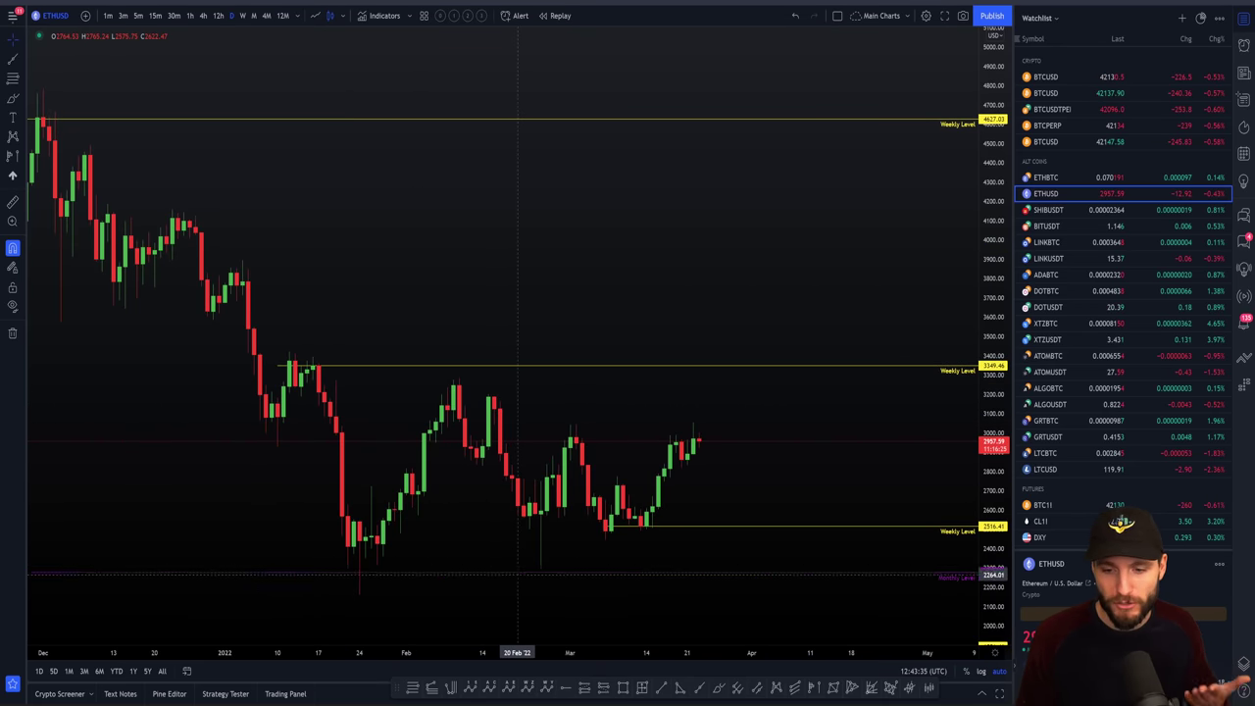
scroll(485, 574, up, 3)
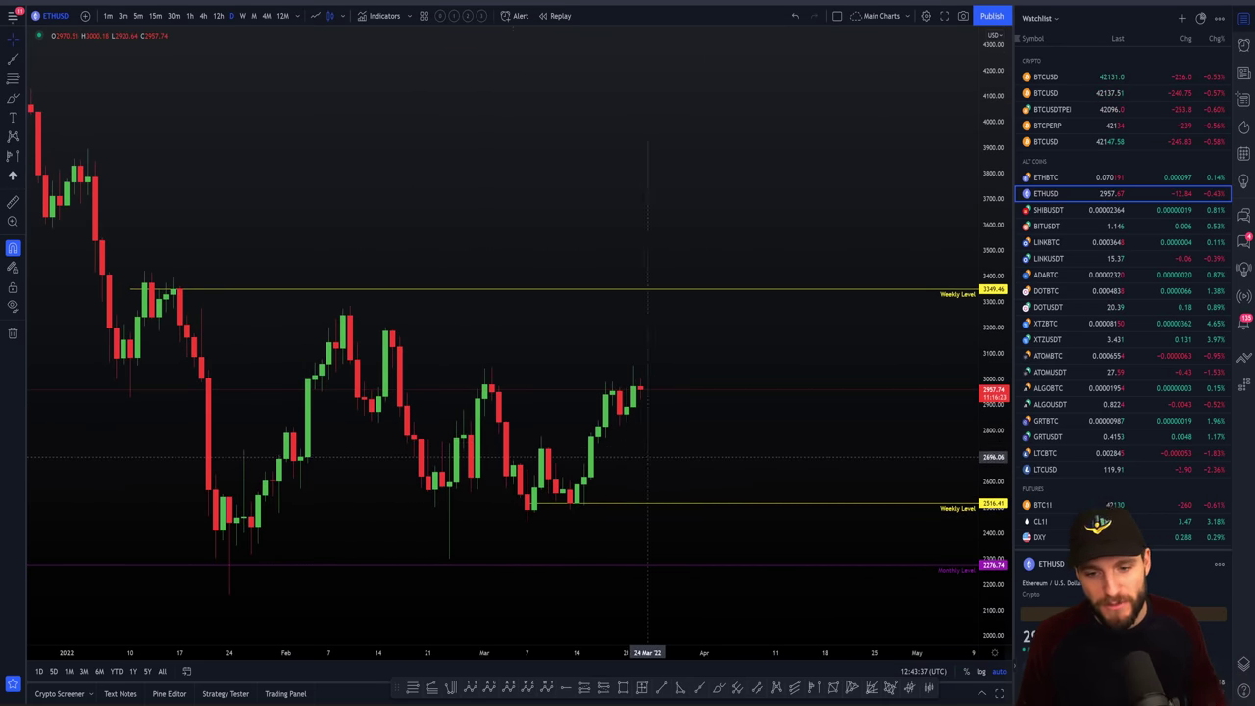
Reframe ETHUSD to show price near 2959 between the 3349.46 and 2516.41 weekly levels.
drag(710, 422, 682, 420)
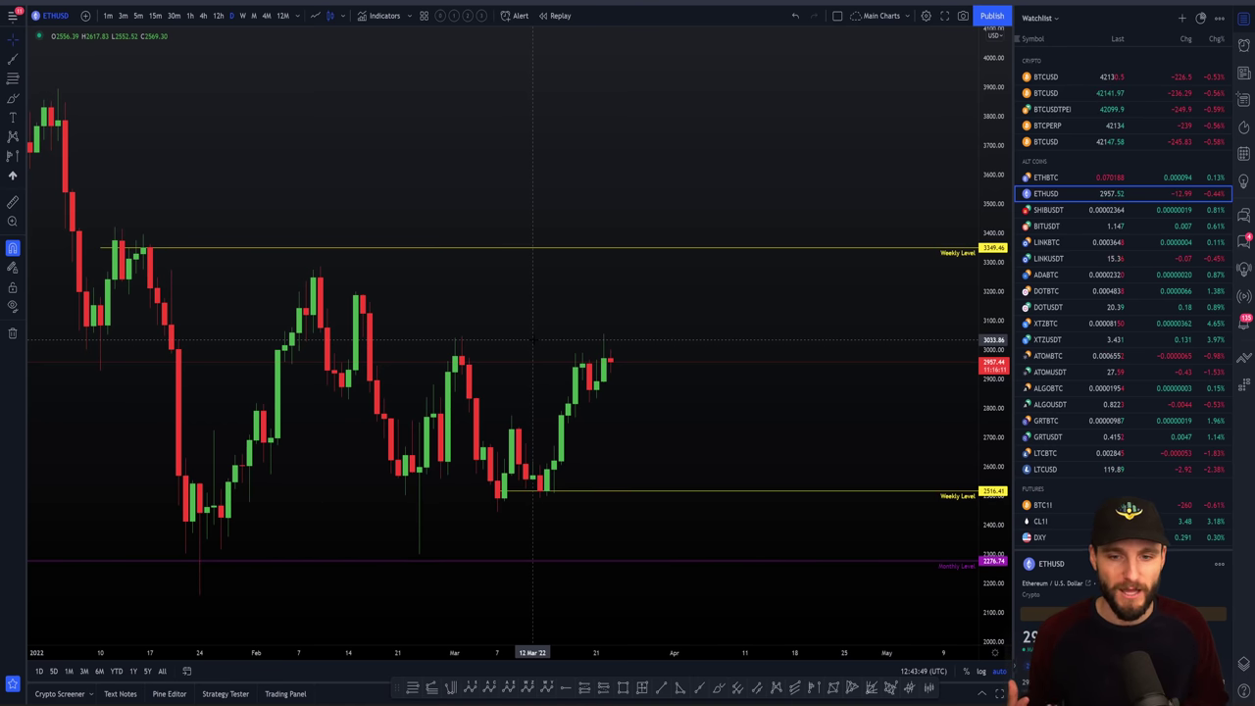
scroll(576, 309, right, 1)
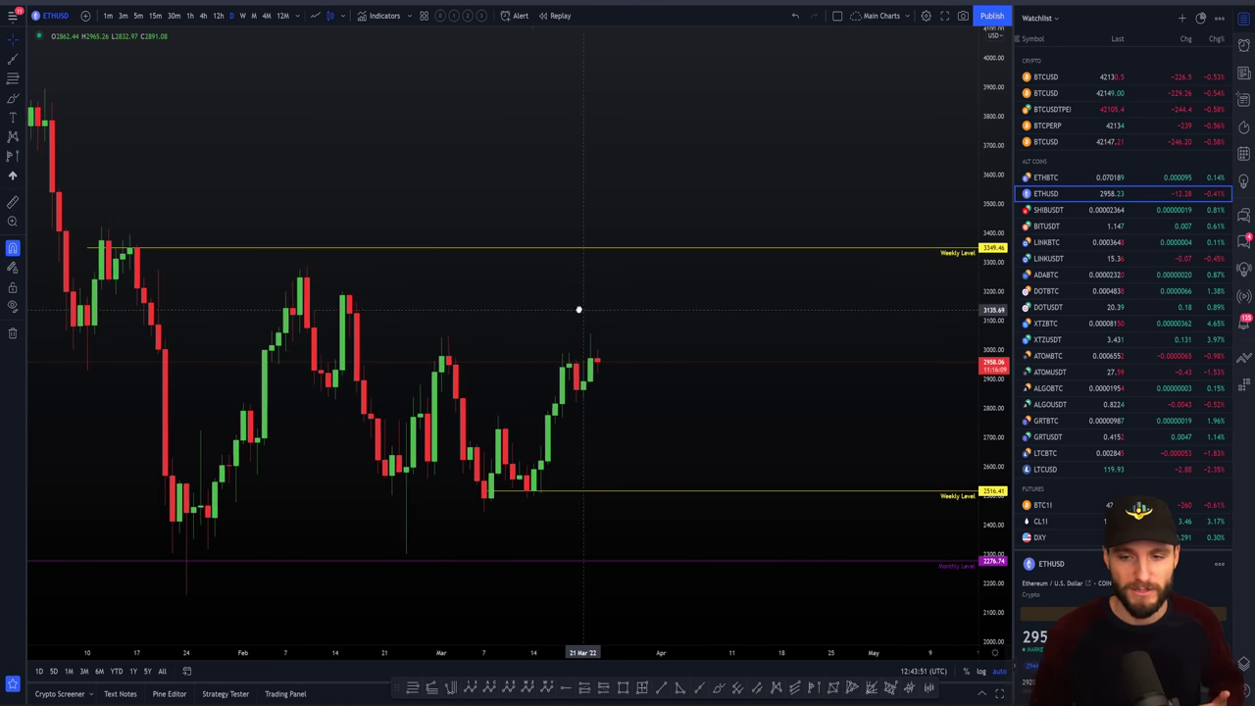
scroll(575, 308, right, 1)
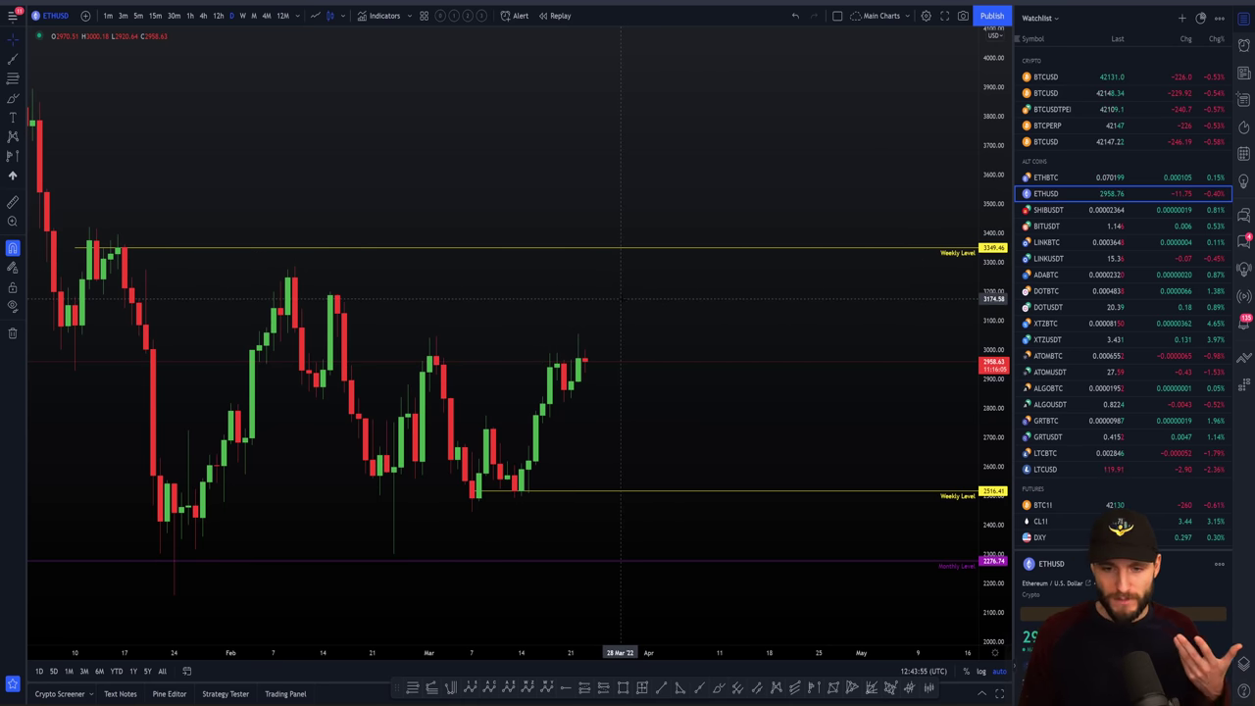
scroll(629, 260, up, 2)
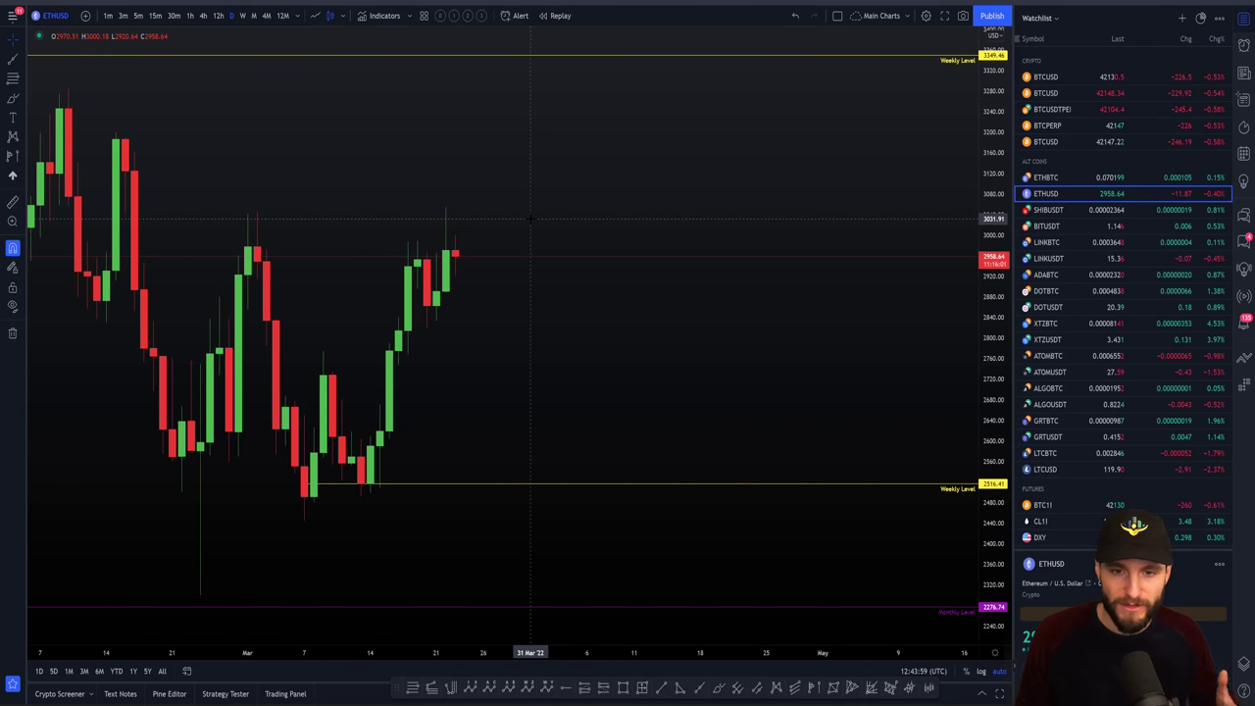
scroll(596, 230, down, 4)
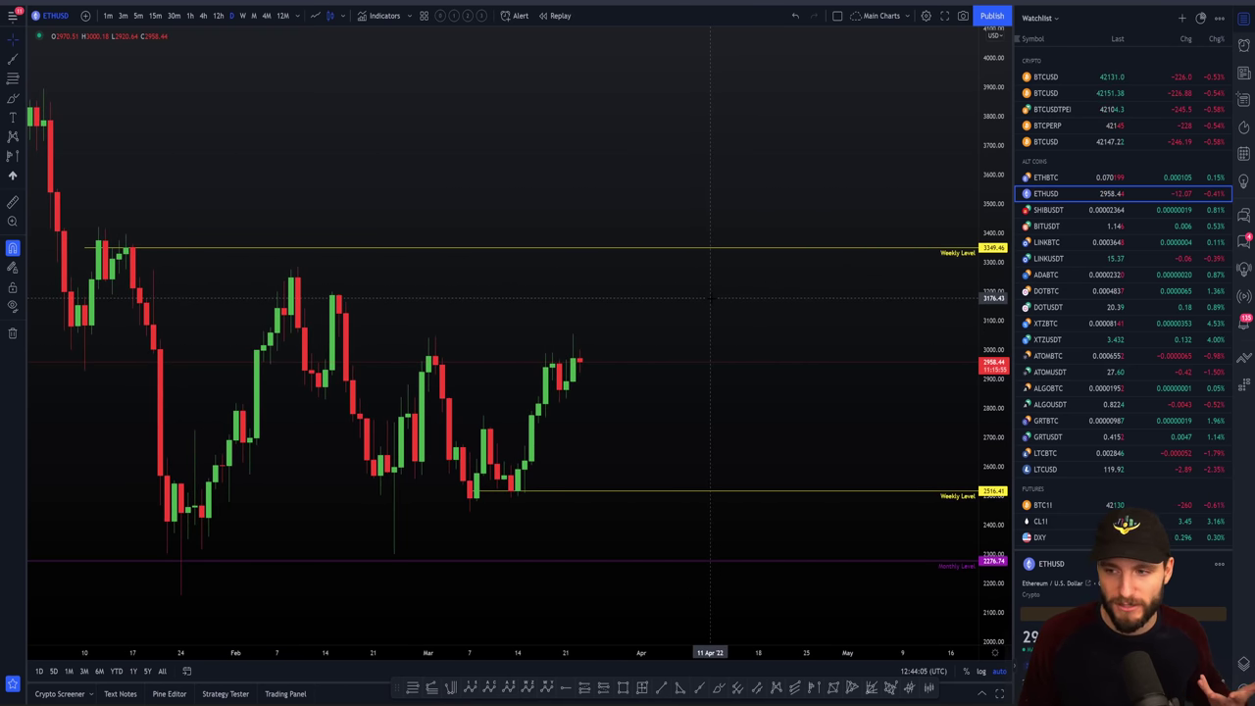
scroll(745, 294, down, 2)
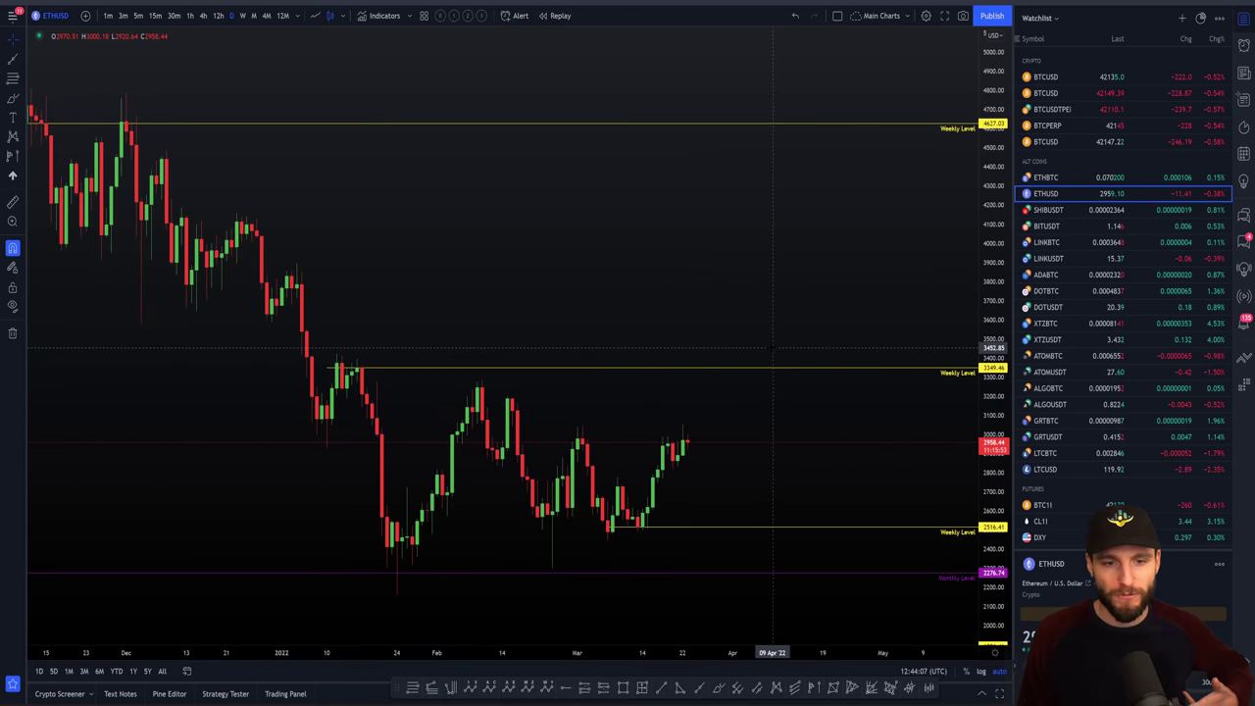
click(1056, 177)
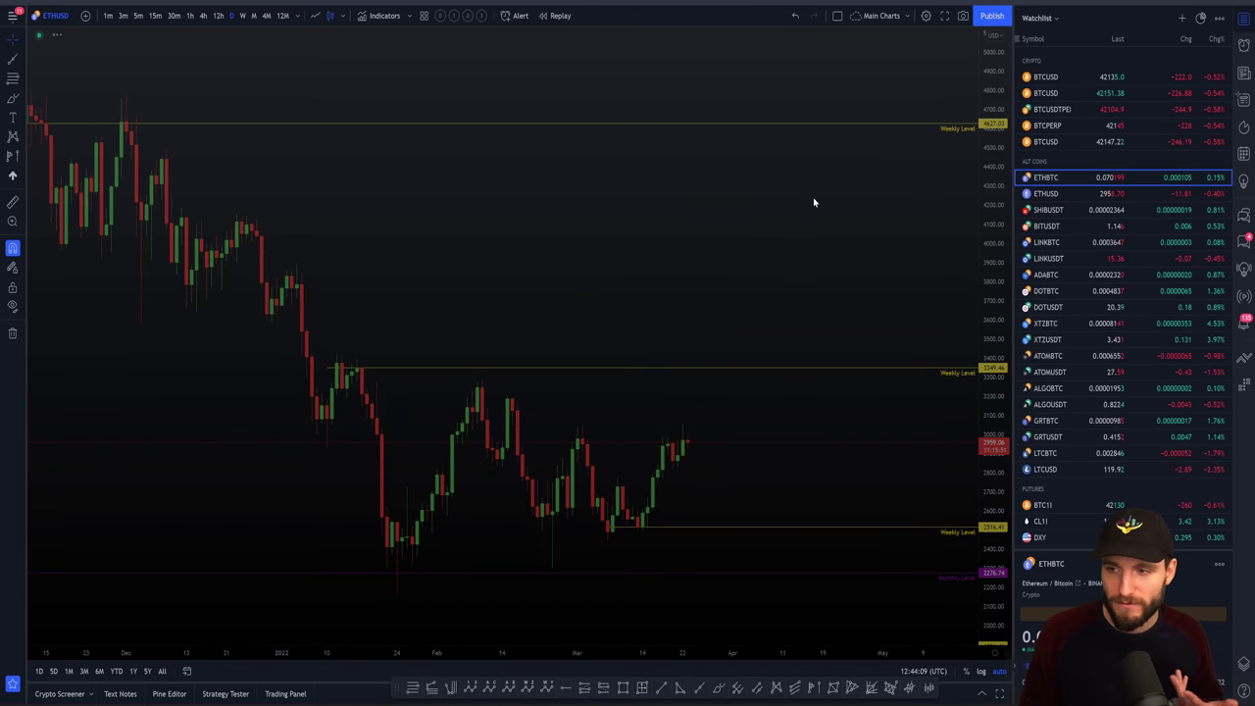
scroll(764, 333, down, 1)
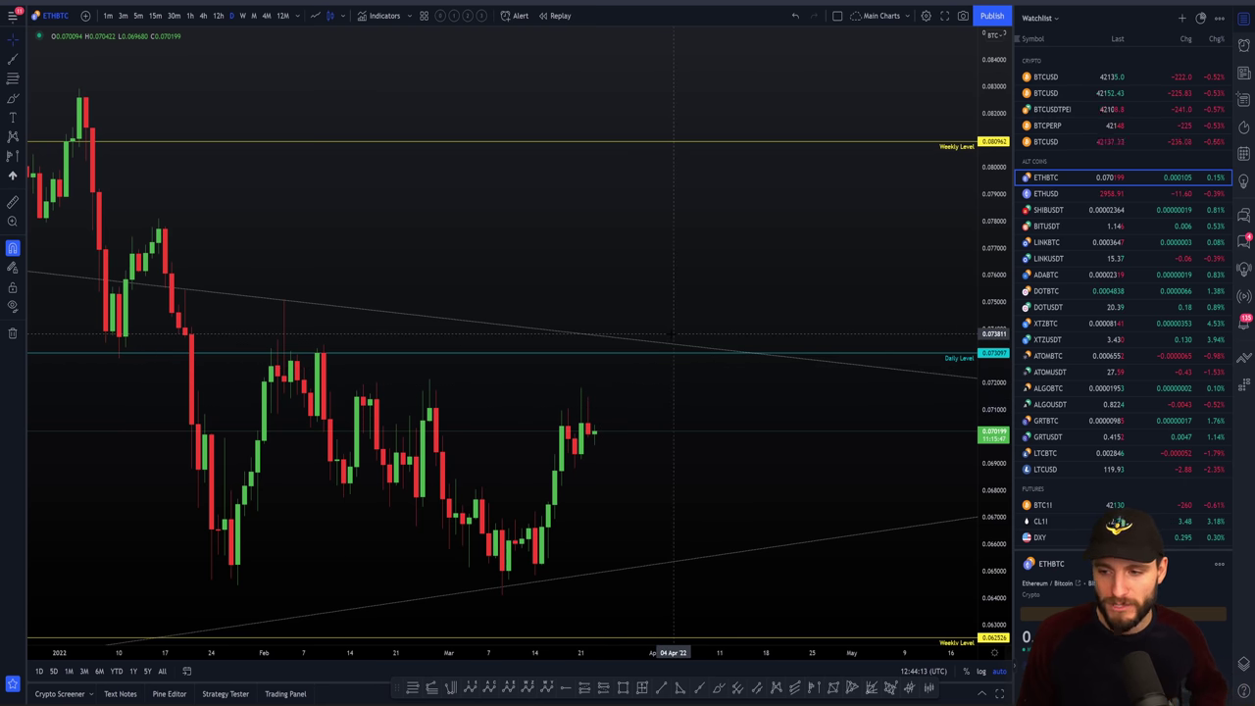
click(1059, 193)
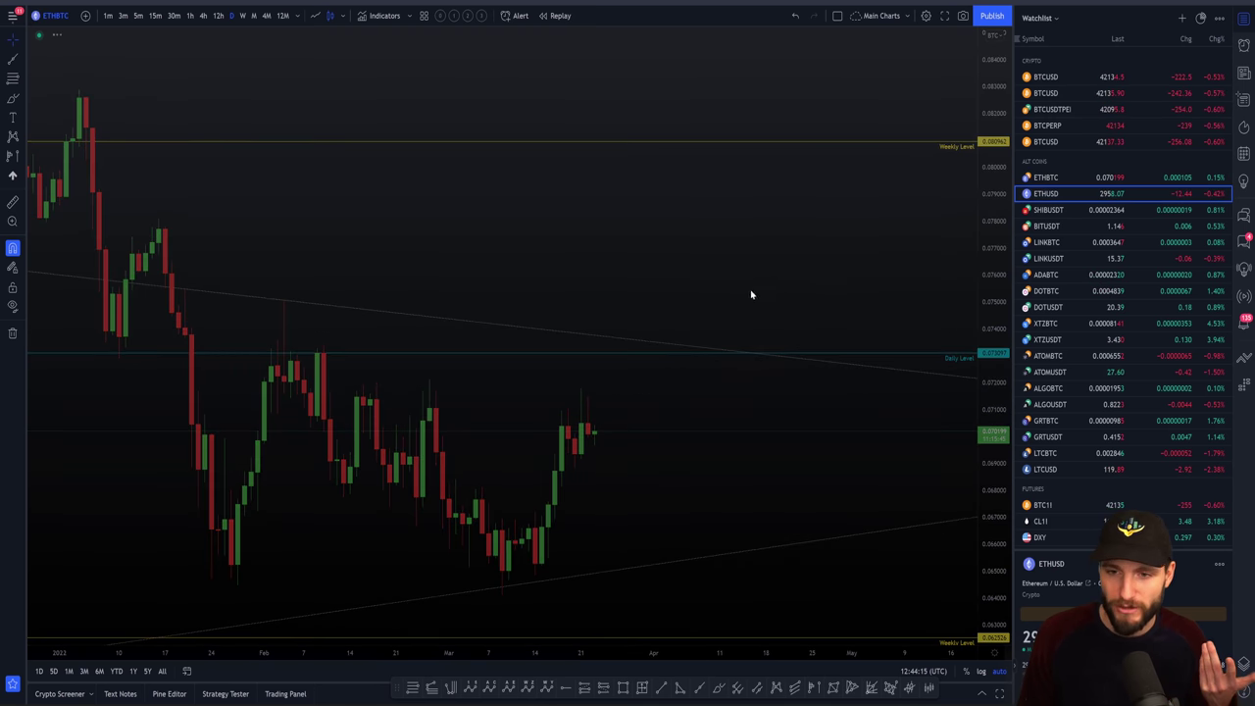
scroll(750, 284, down, 2)
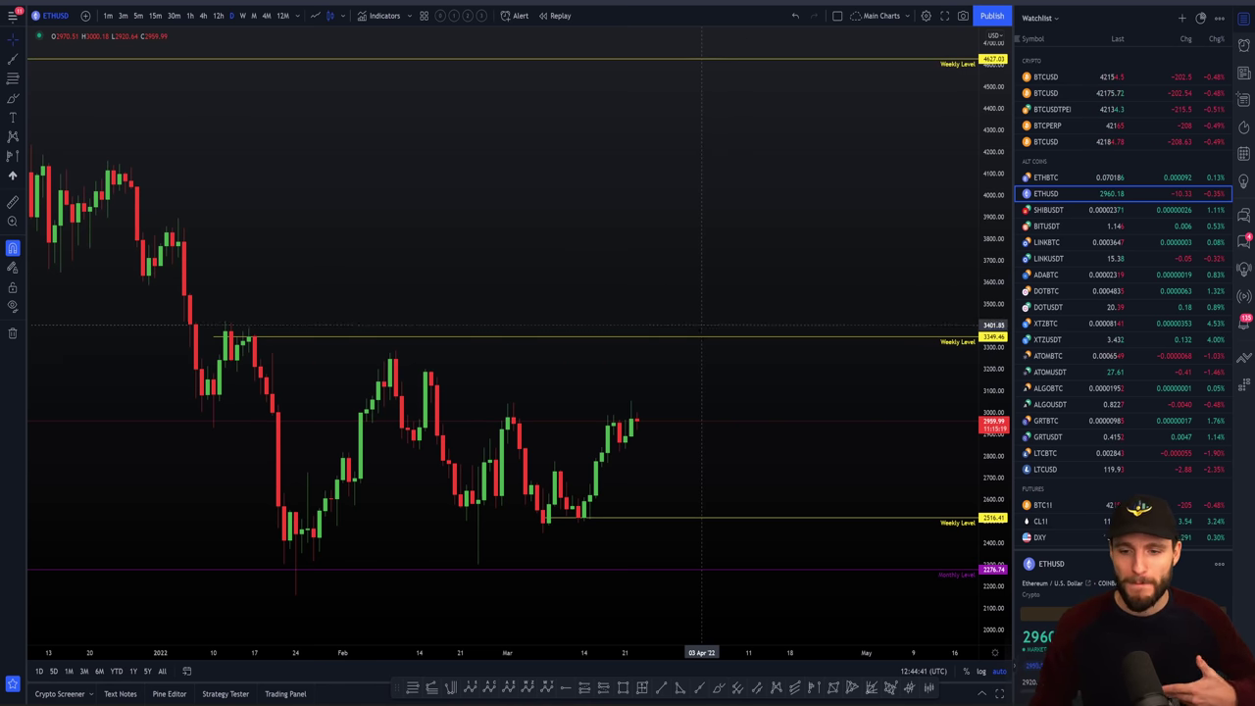
scroll(694, 377, up, 1)
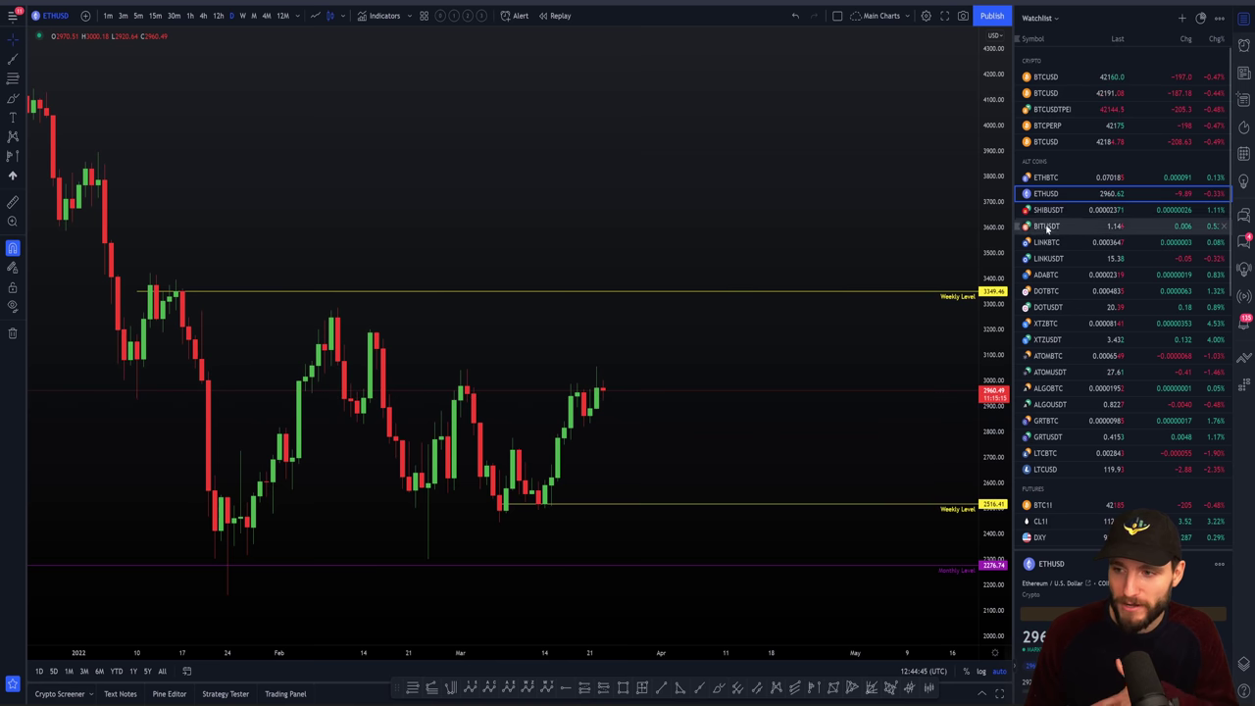
click(1066, 179)
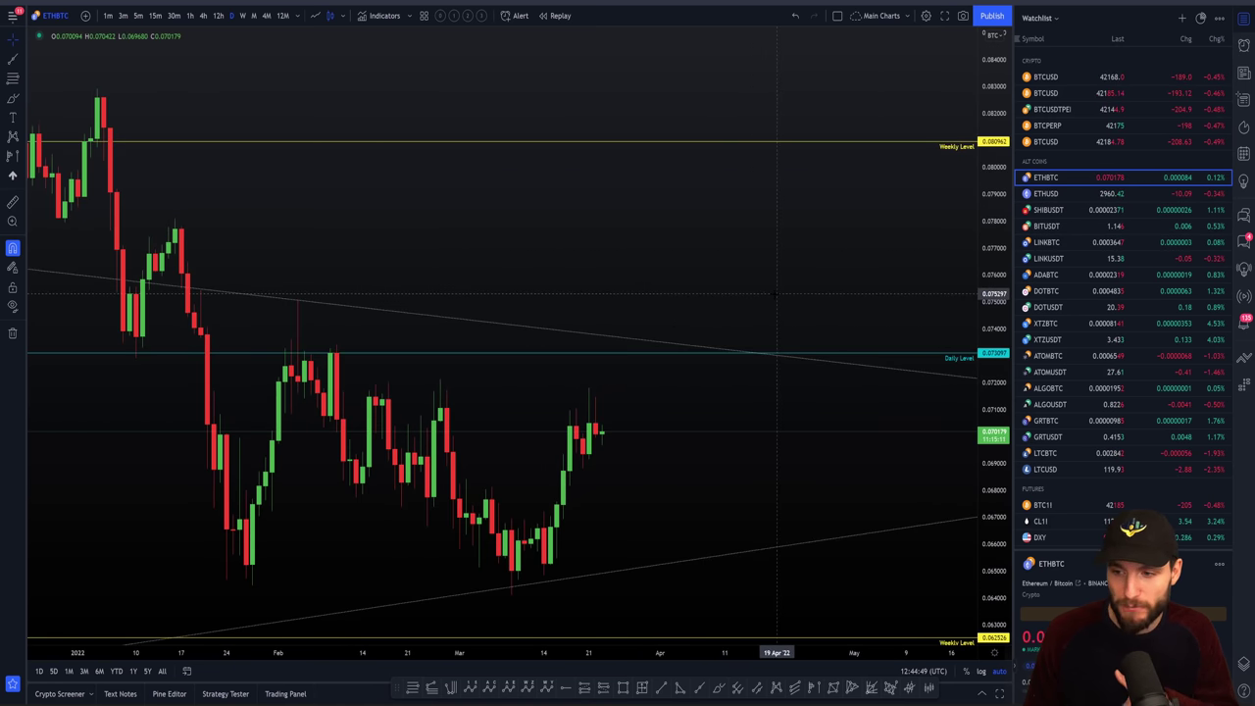
click(1053, 200)
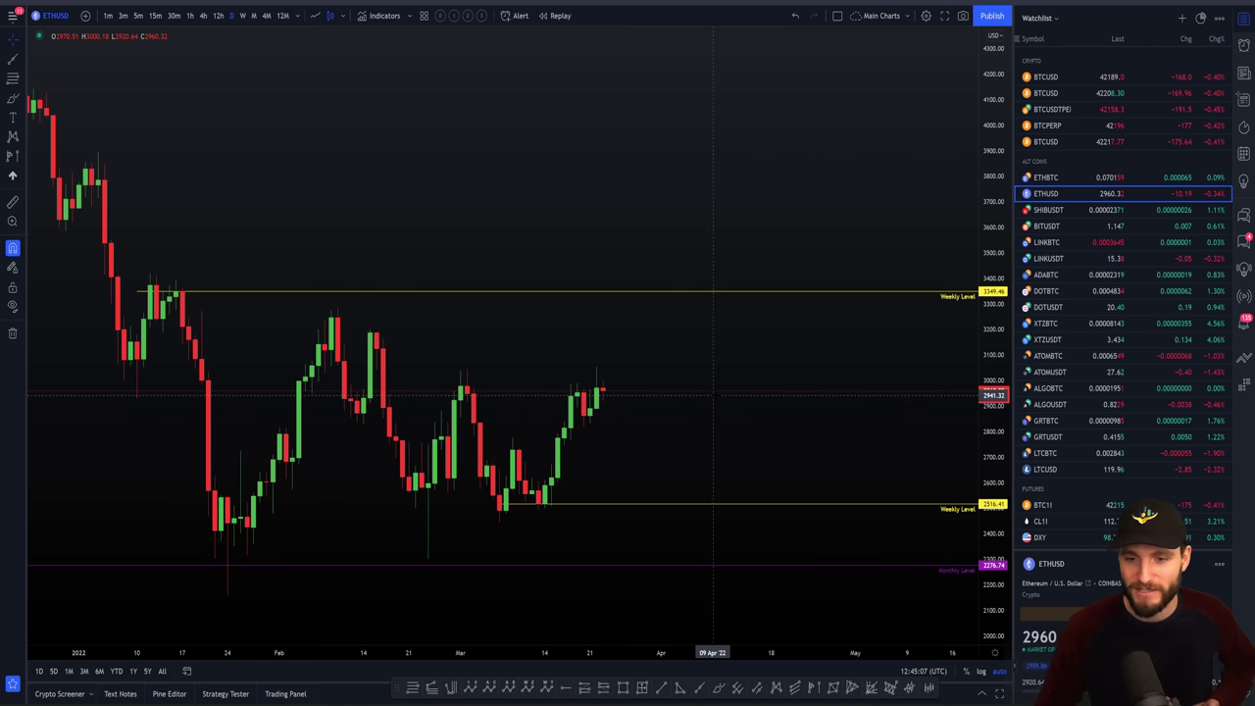
scroll(774, 355, left, 3)
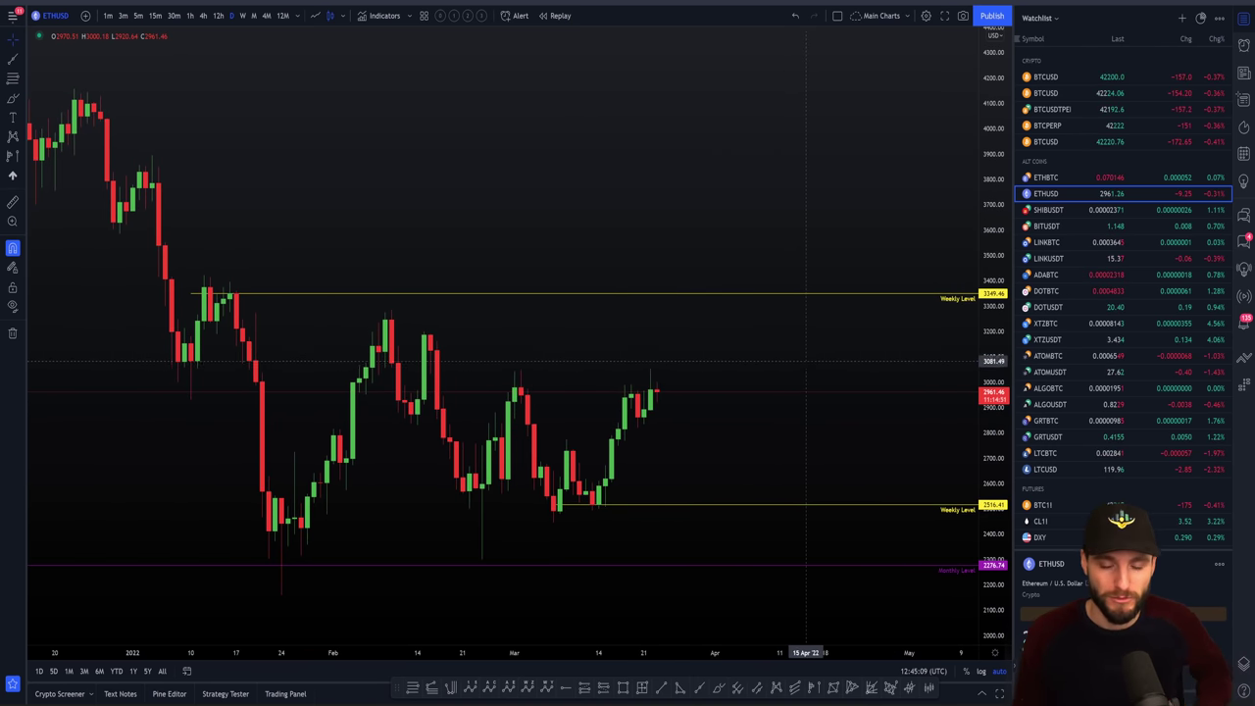
scroll(787, 387, right, 2)
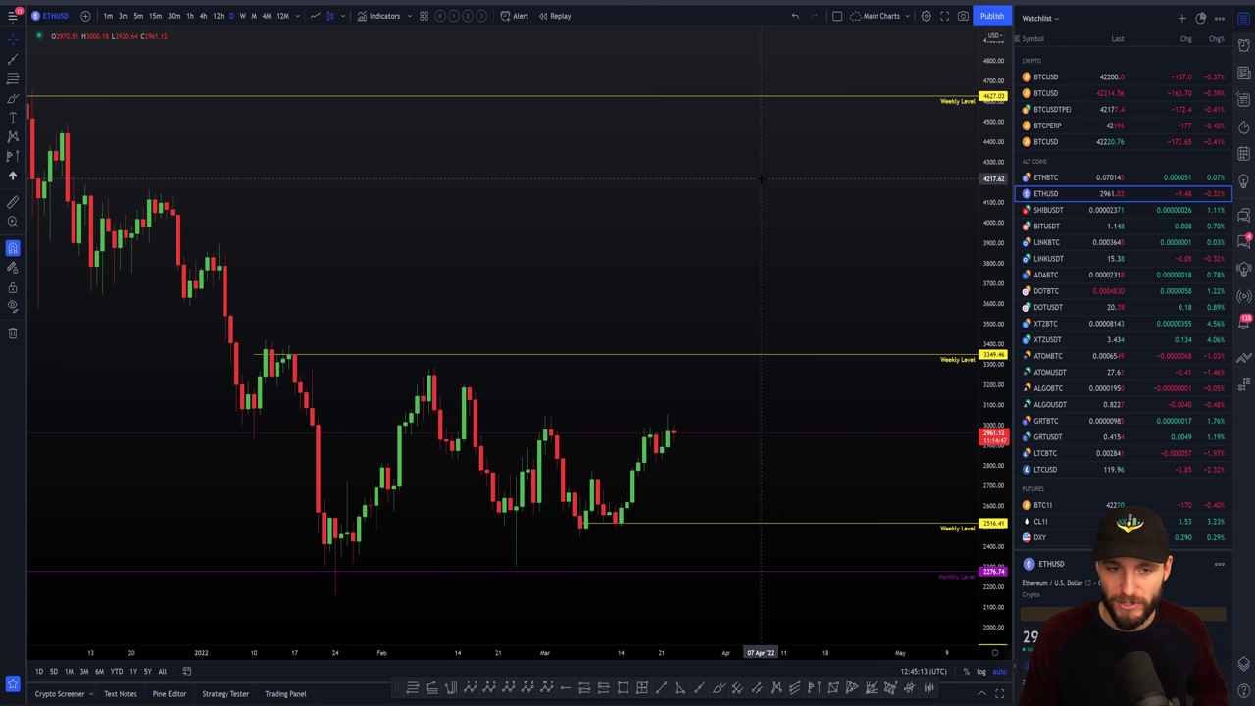
scroll(752, 201, right, 2)
scroll(752, 200, right, 4)
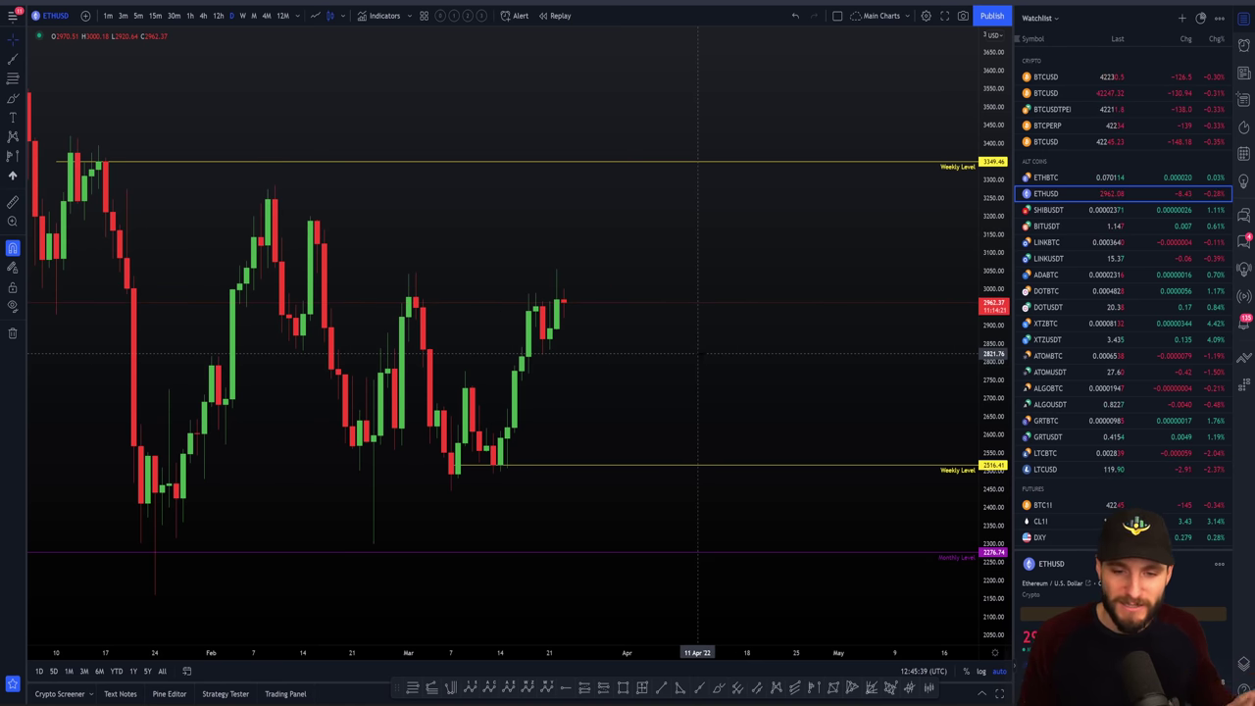
scroll(650, 384, up, 1)
drag(650, 383, 819, 383)
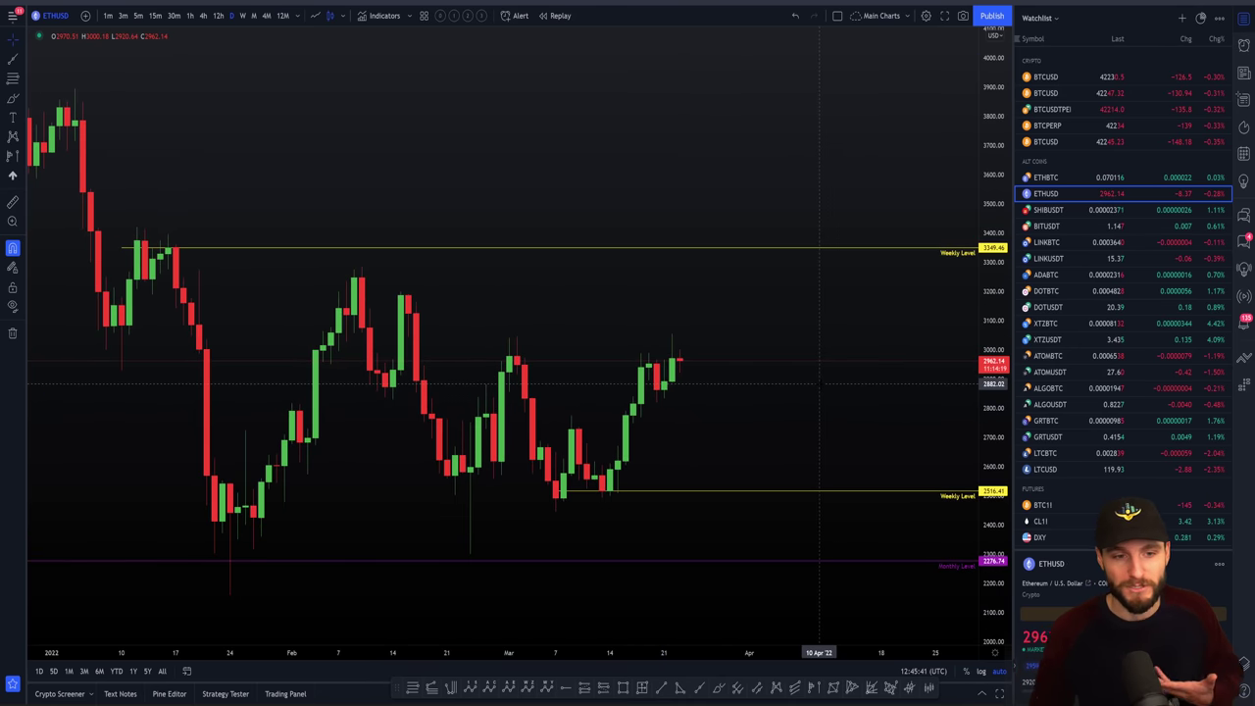
scroll(819, 383, up, 1)
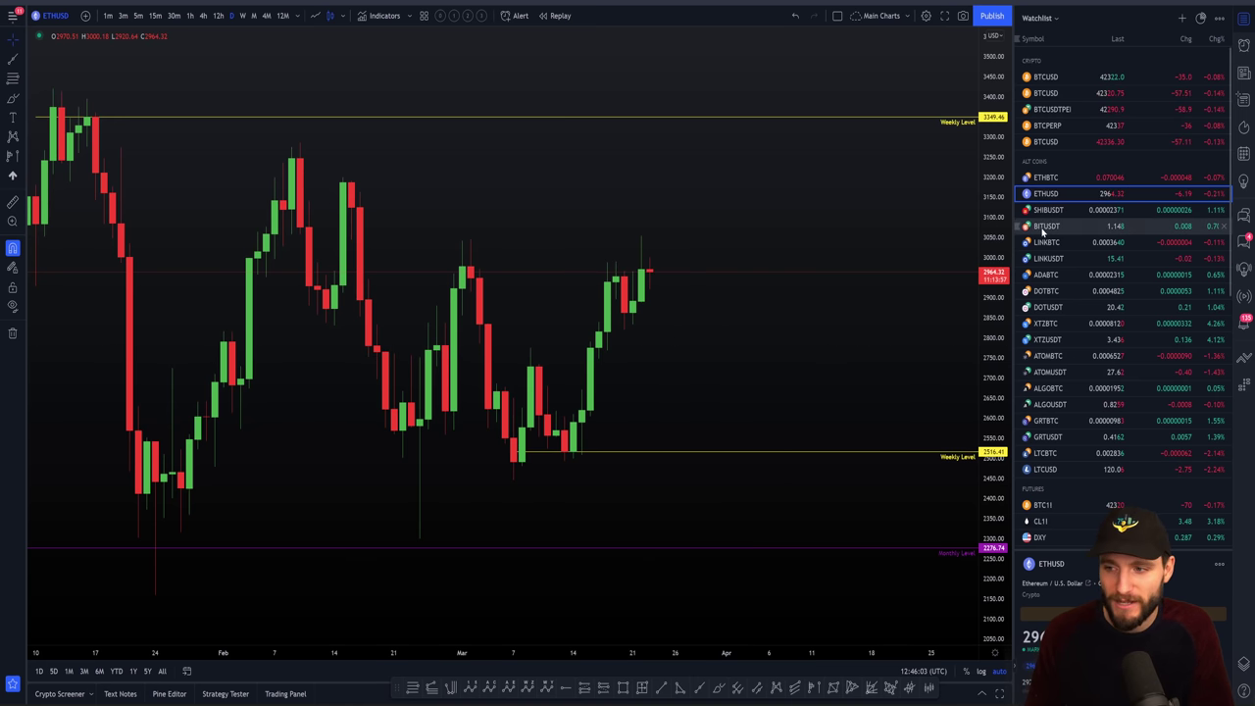
Load ETHBTC and frame recent candles inside the triangle, below the daily level.
click(1045, 177)
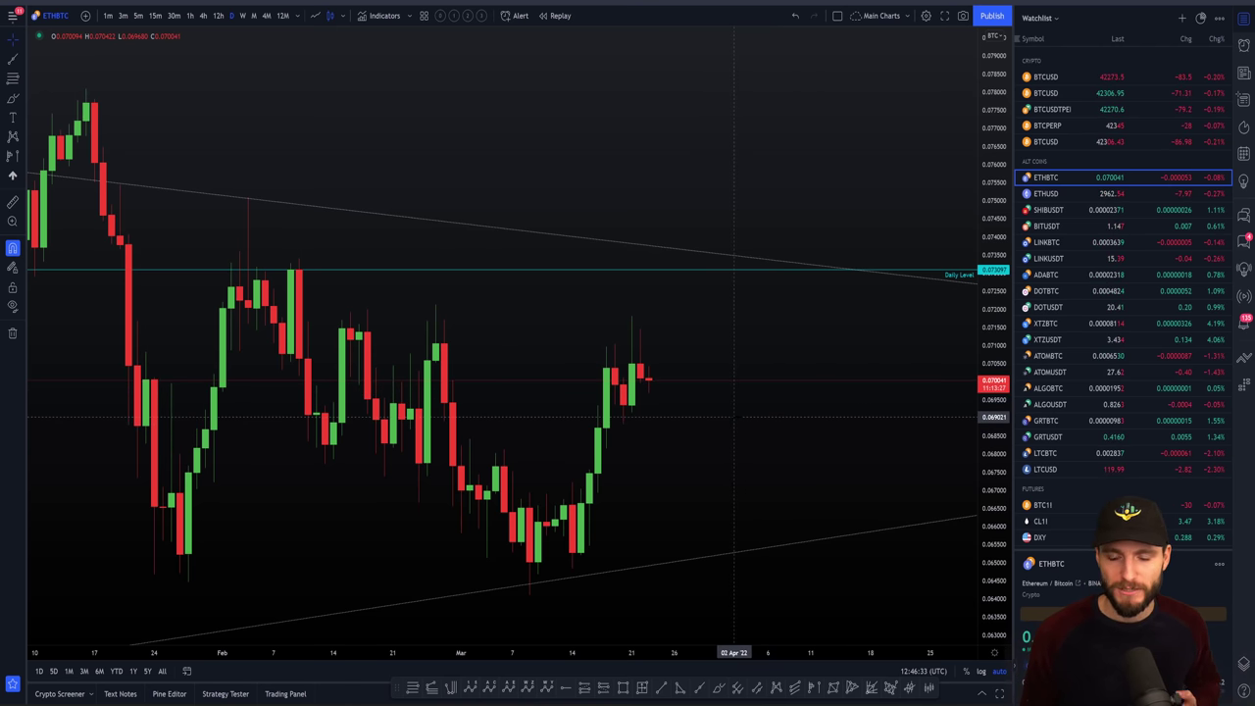
scroll(733, 417, down, 4)
scroll(782, 401, up, 4)
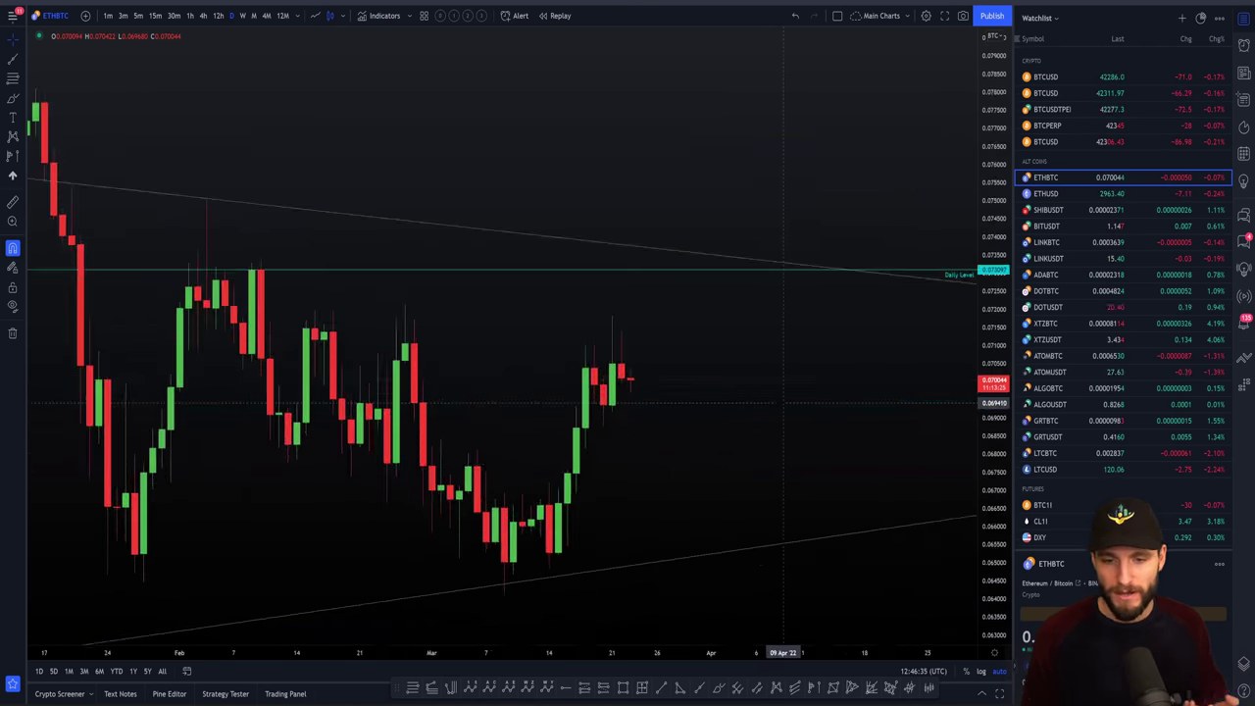
drag(782, 402, 733, 388)
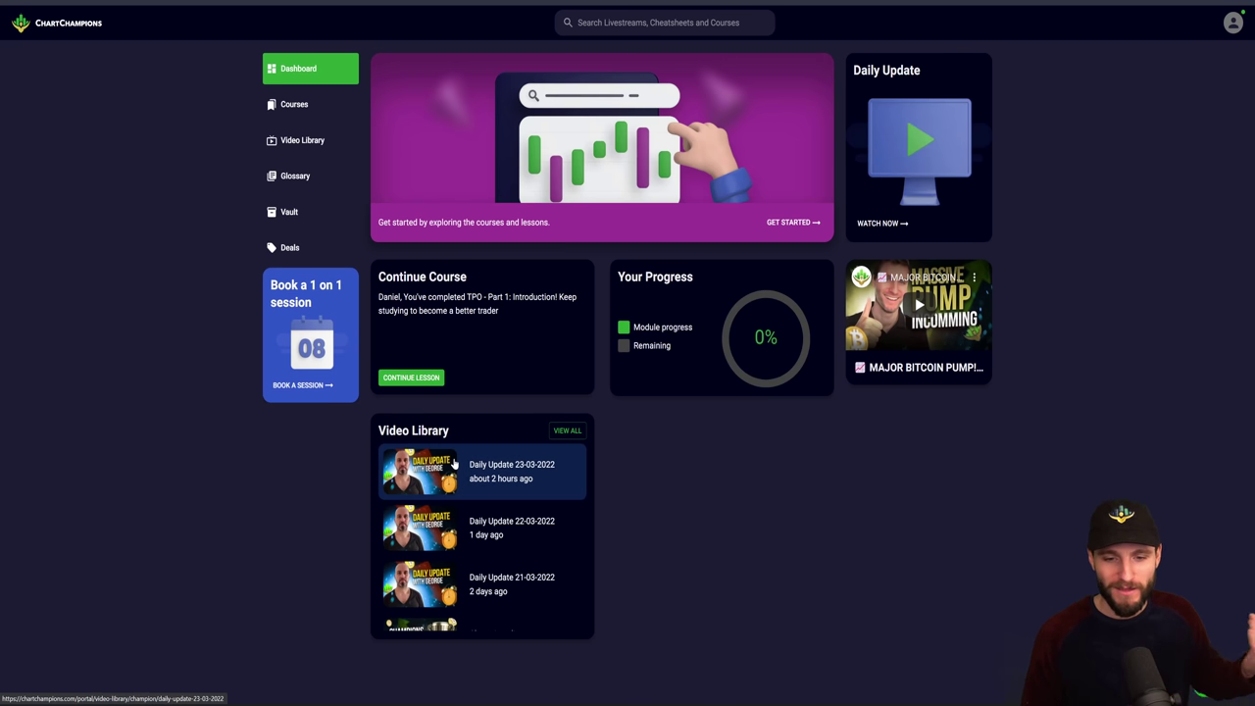
click(495, 469)
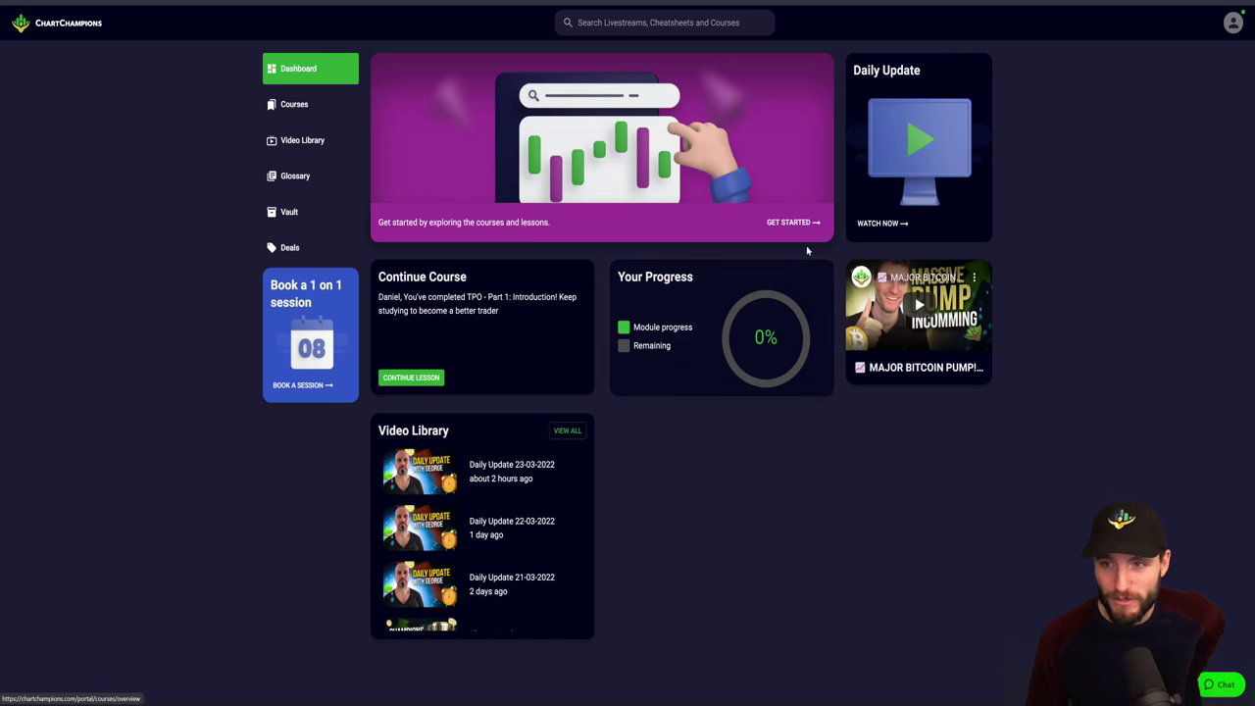